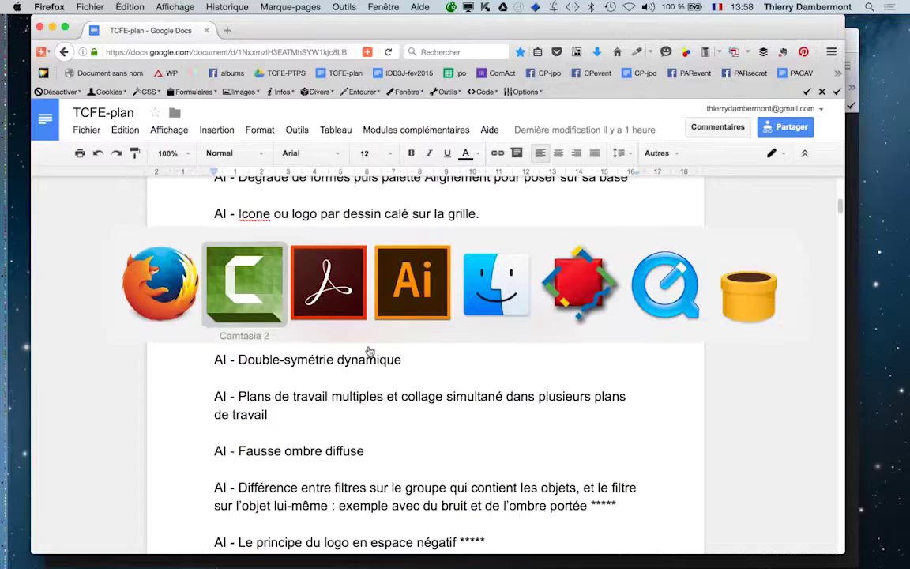
Step: Highlight the 'Sur des vecteurs ou sur une image' reflection topic in the outline, then switch to Illustrator
click(331, 315)
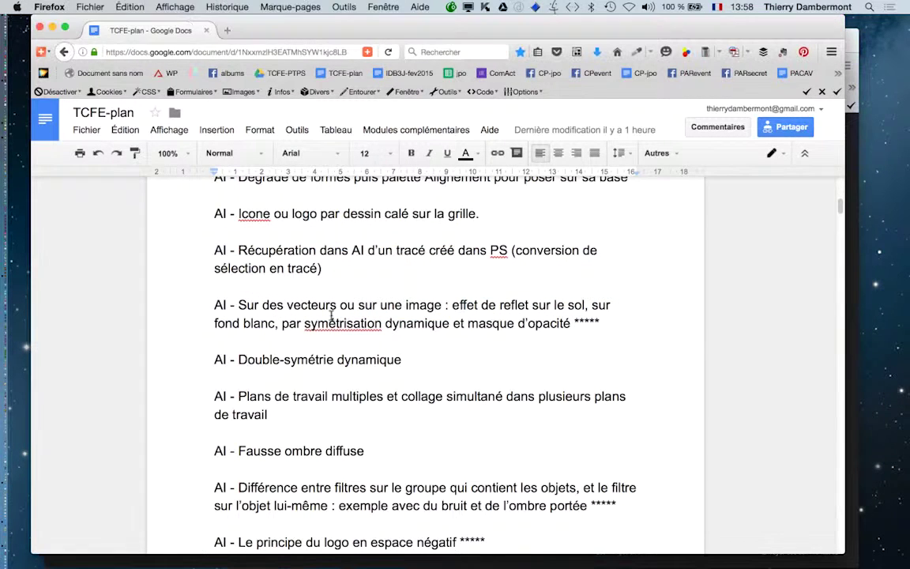
mouse_move(263, 305)
mouse_down()
mouse_move(443, 306)
mouse_move(643, 323)
mouse_up()
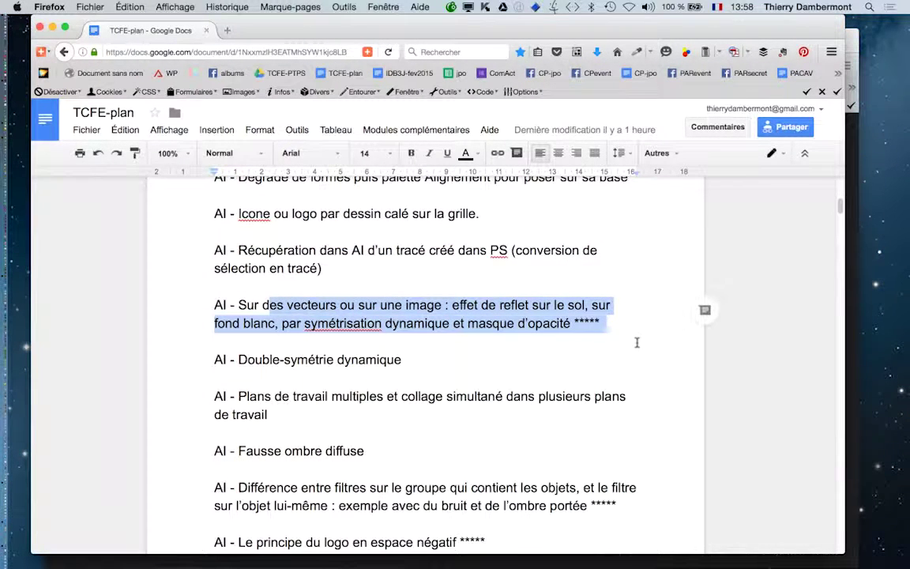
key(super+Tab)
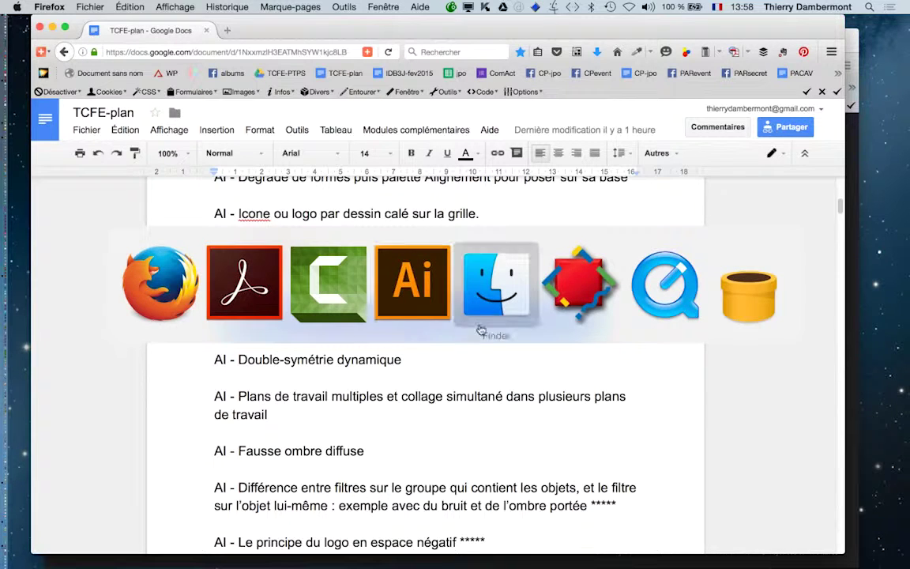
key(super+Tab)
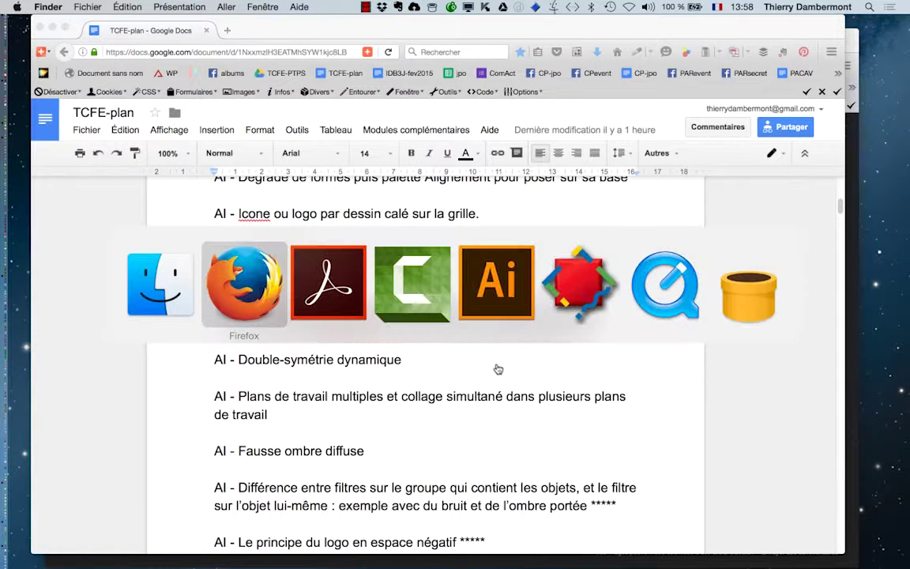
key(super+Tab)
key(super+Tab)
key(super+Tab)
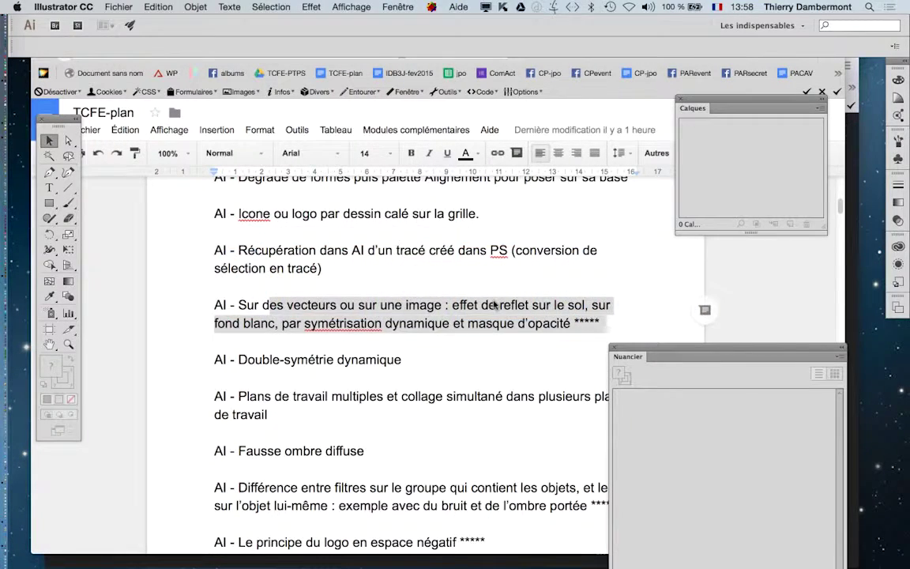
Step: Hide the browser and reset Illustrator to the Les indispensables workspace
key(super+alt+h)
click(759, 25)
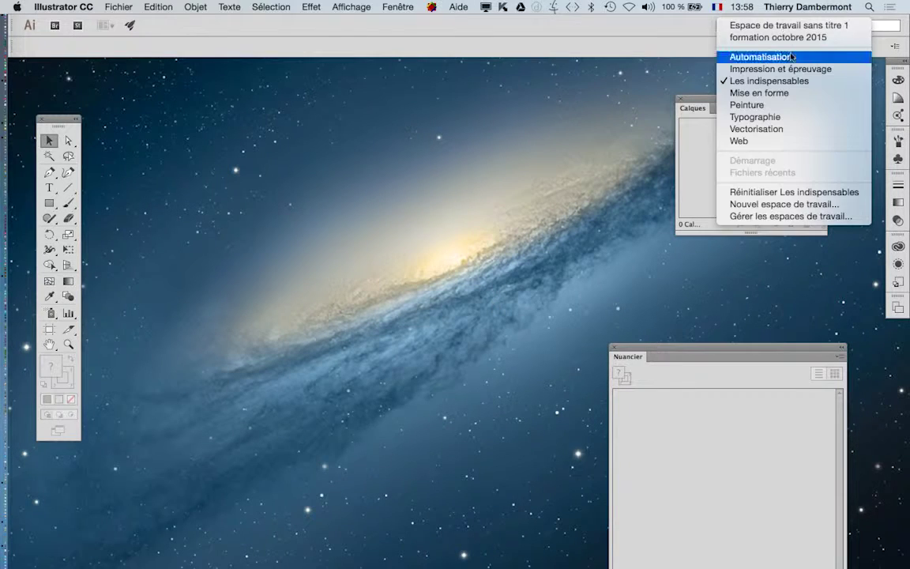
click(842, 192)
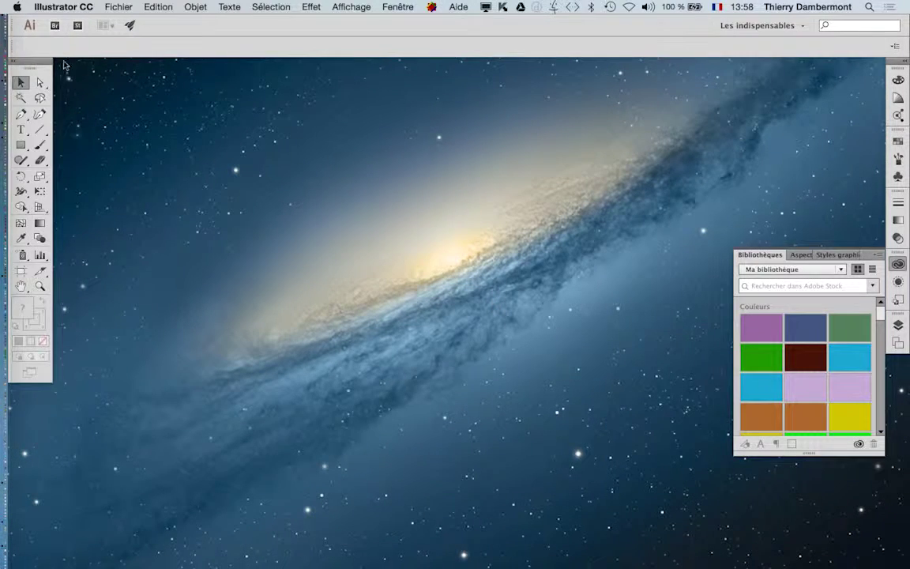
drag(46, 62, 57, 68)
Step: Create a new default document with the transparency grid hidden, then return to the Firefox outline
click(119, 7)
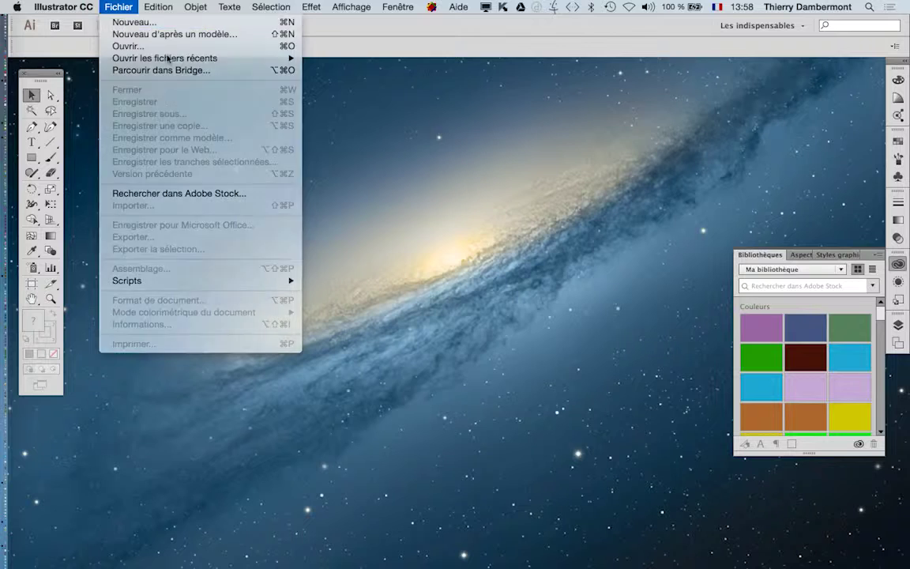
key(super+n)
click(522, 359)
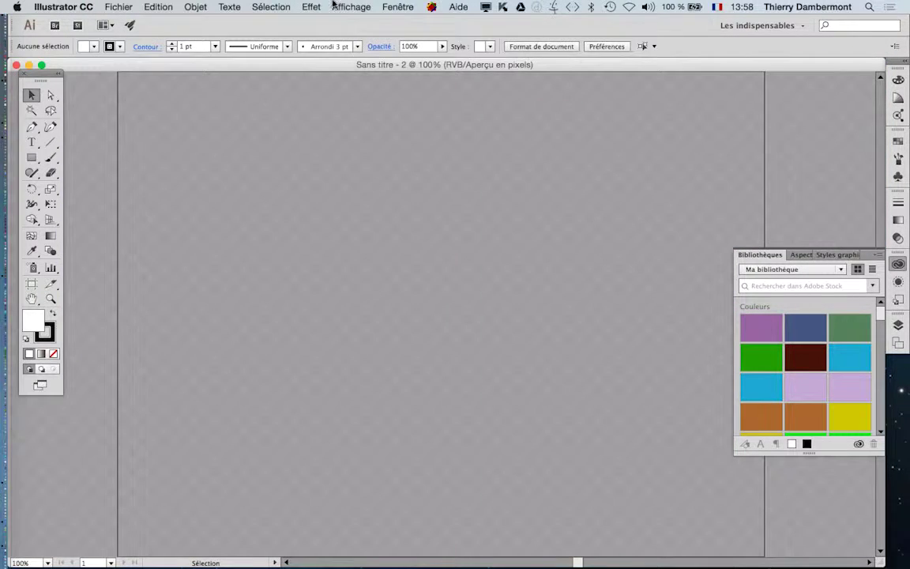
click(352, 7)
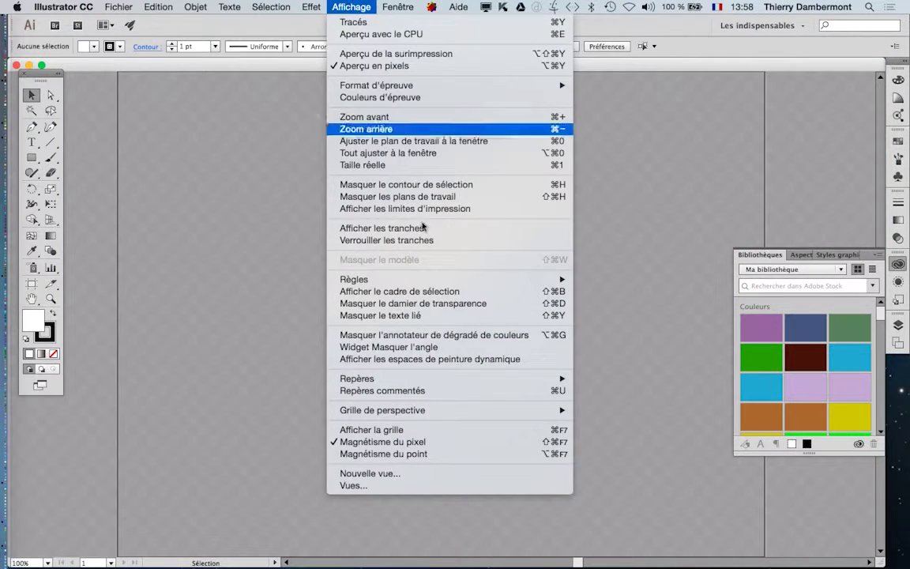
click(437, 305)
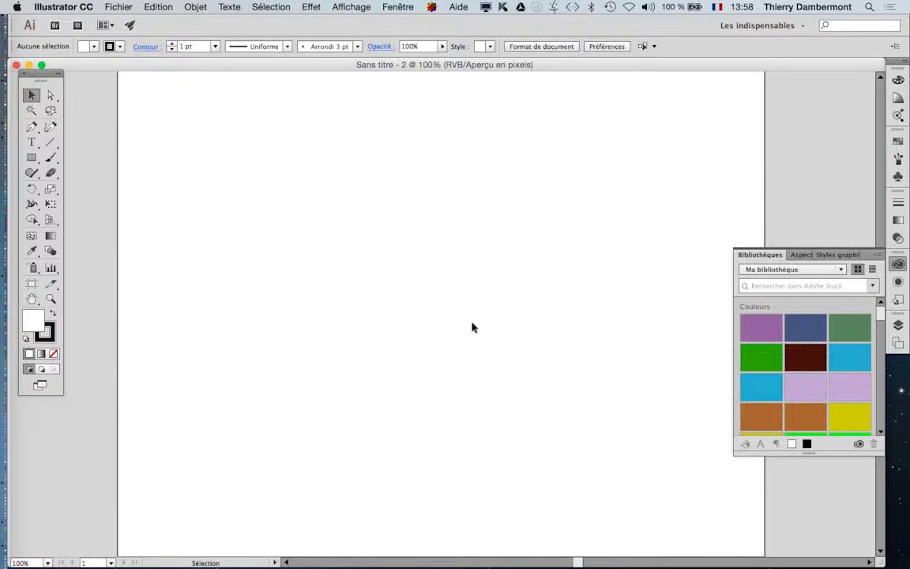
key(super+minus)
key(super+minus)
key(super+minus)
key(super+plus)
key(super+plus)
key(super+plus)
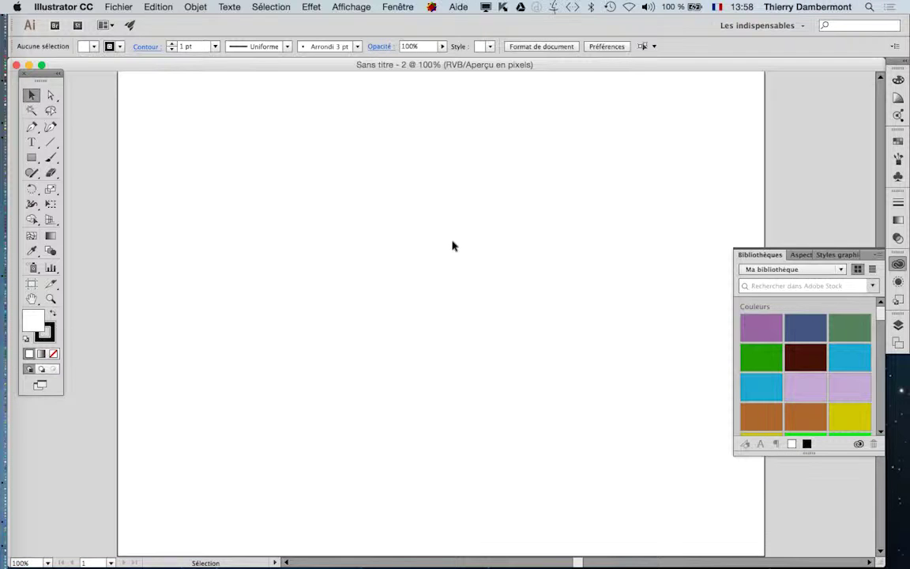
key(super+Tab)
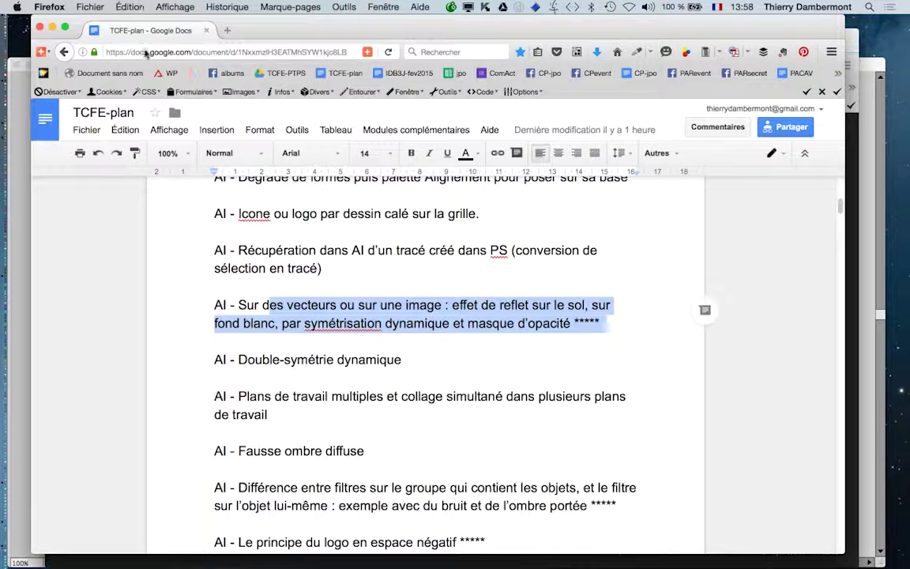
Step: Open a new Firefox window, moved slightly left and enlarged
click(76, 6)
click(117, 34)
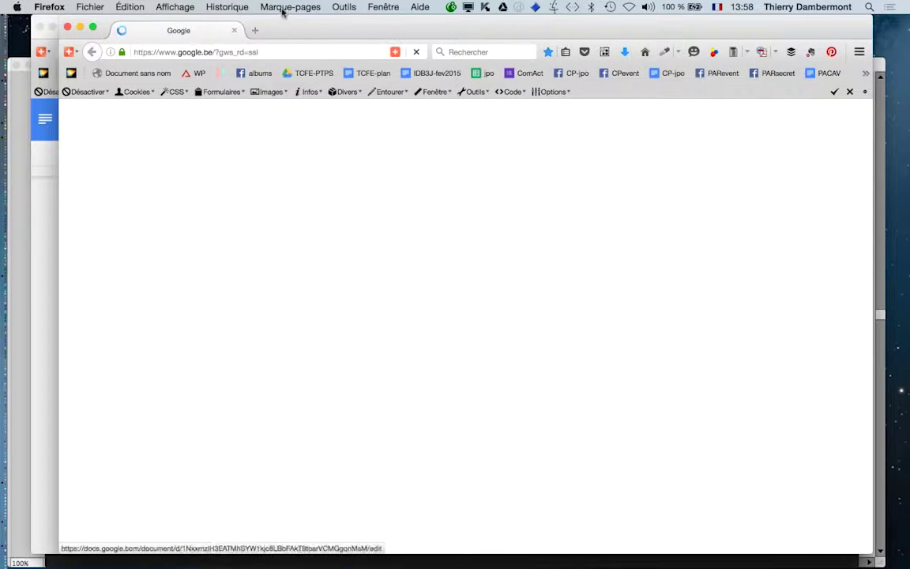
drag(310, 29, 272, 26)
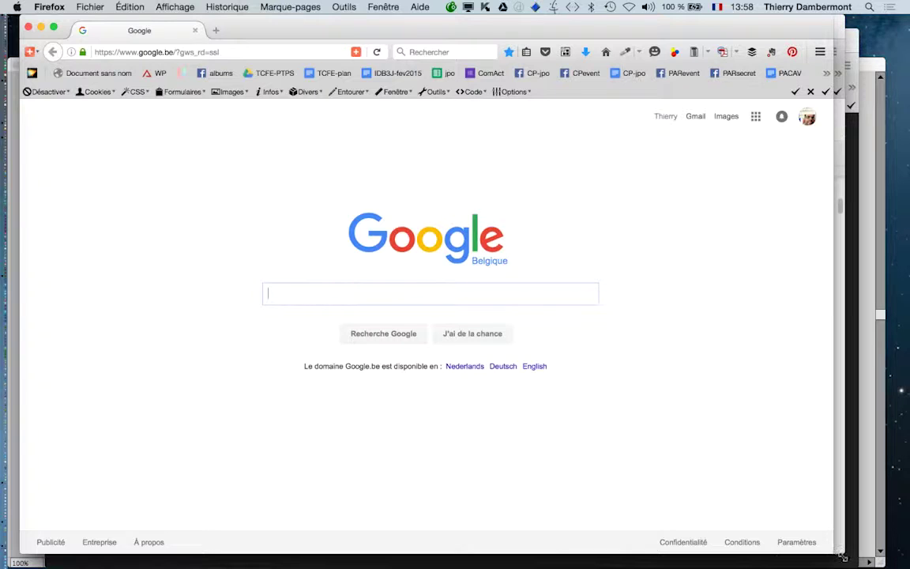
drag(843, 557, 884, 568)
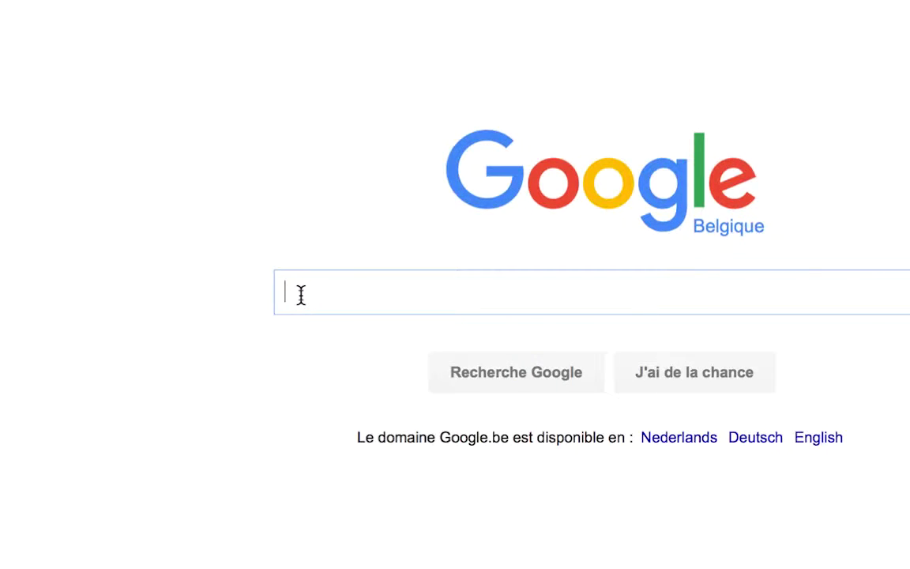
Step: Search Google for desert "public domain" using the suggested query
text(dsert)
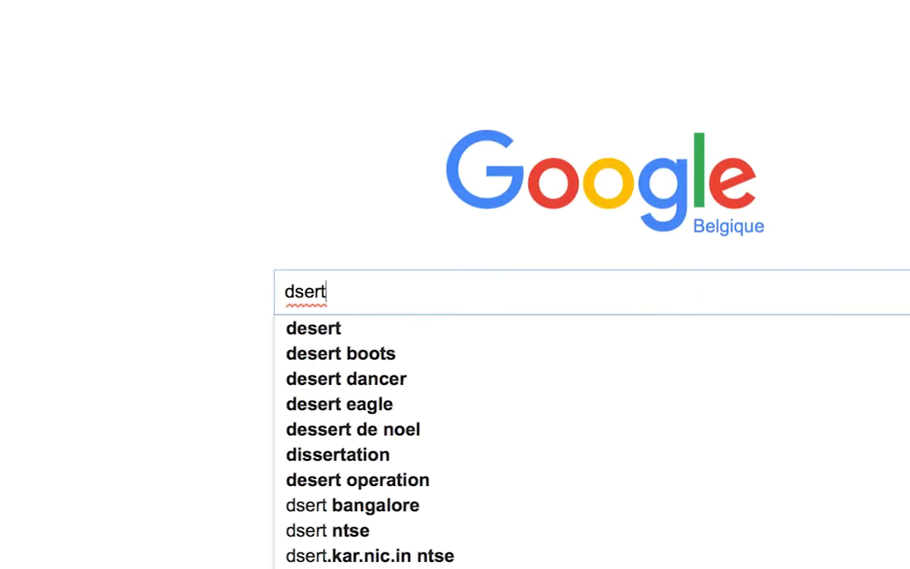
key(BackSpace)
key(BackSpace)
key(BackSpace)
key(BackSpace)
text(ese)
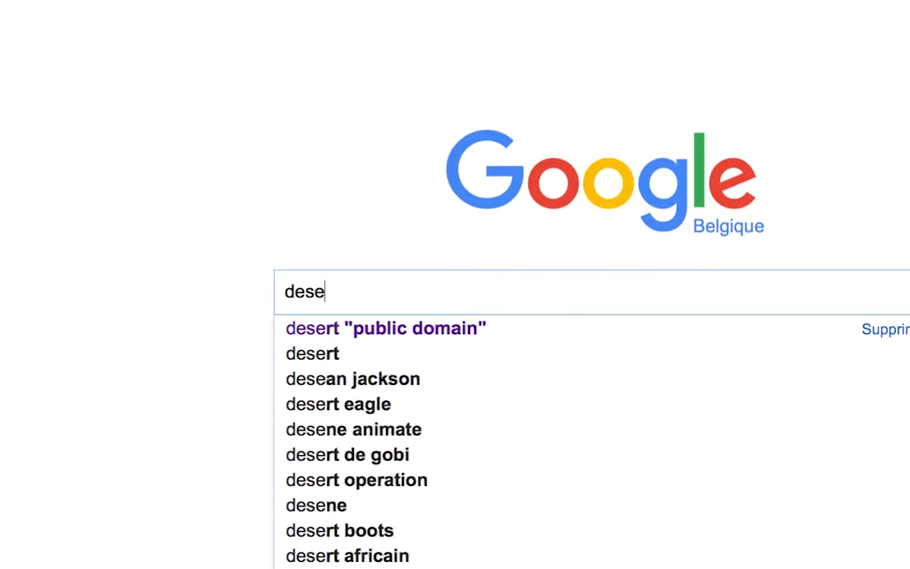
text(rt)
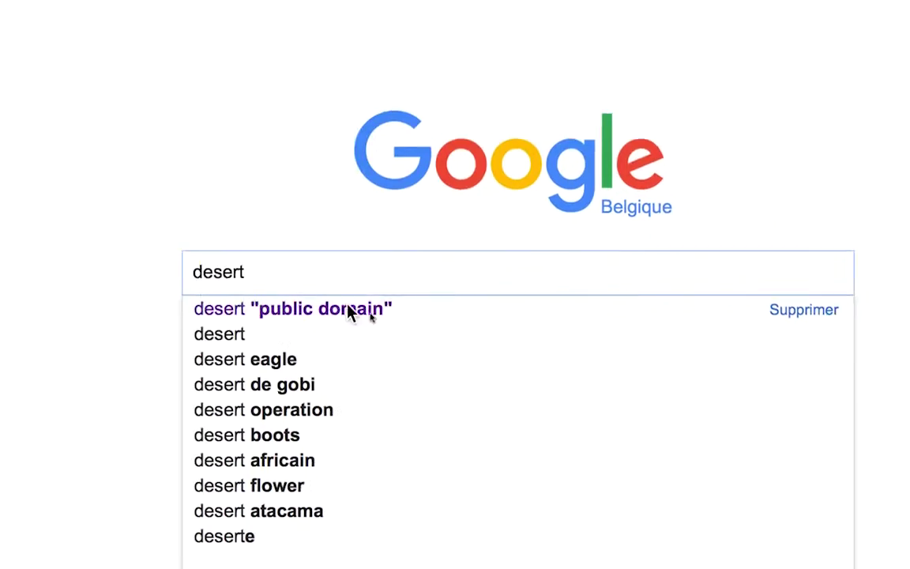
click(452, 334)
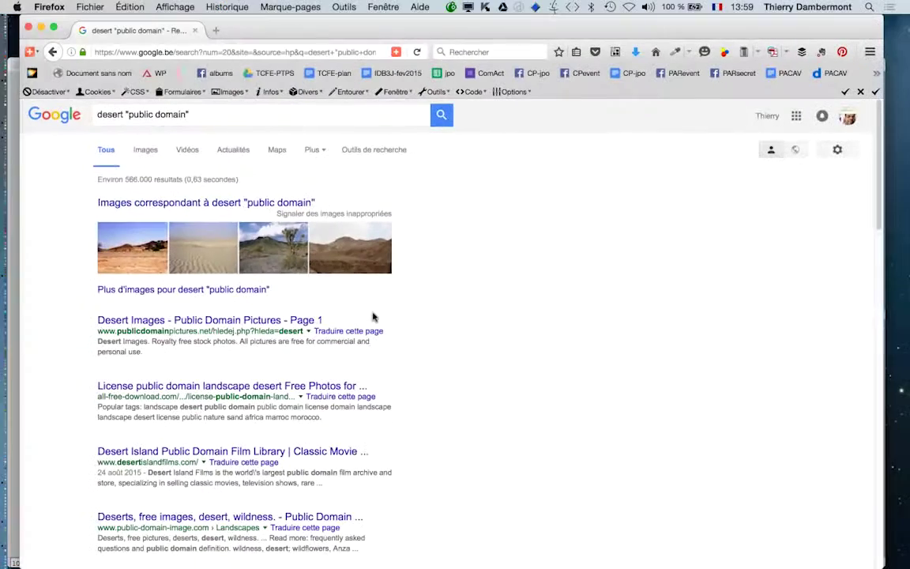
Step: In image results, open three desert and dune photos in background tabs
click(145, 149)
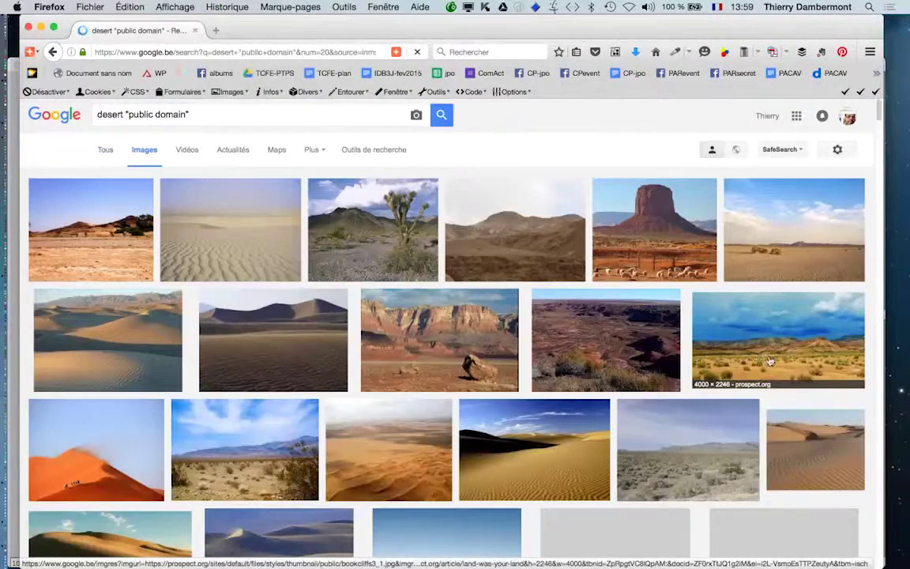
scroll(387, 393, down, 2)
scroll(387, 393, down, 1)
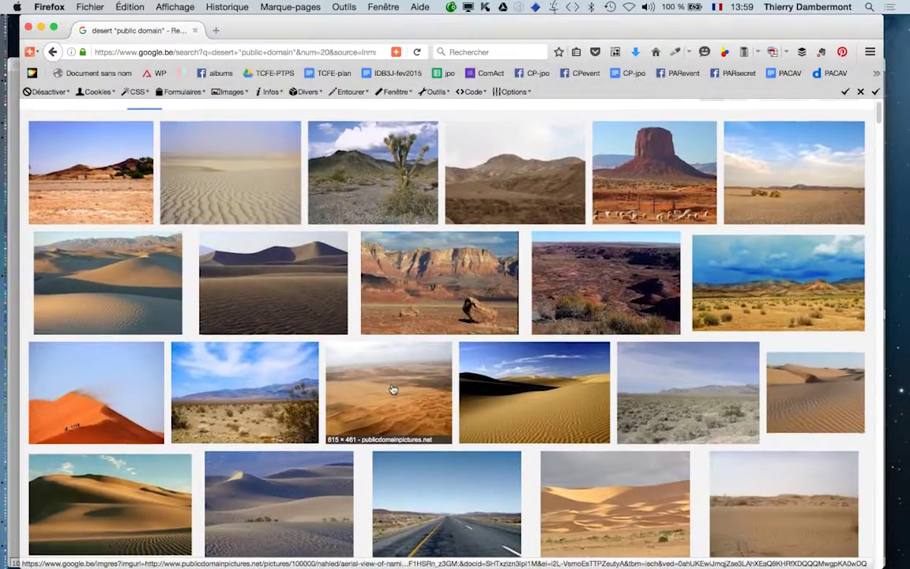
scroll(380, 387, down, 1)
scroll(367, 383, down, 1)
scroll(316, 348, down, 1)
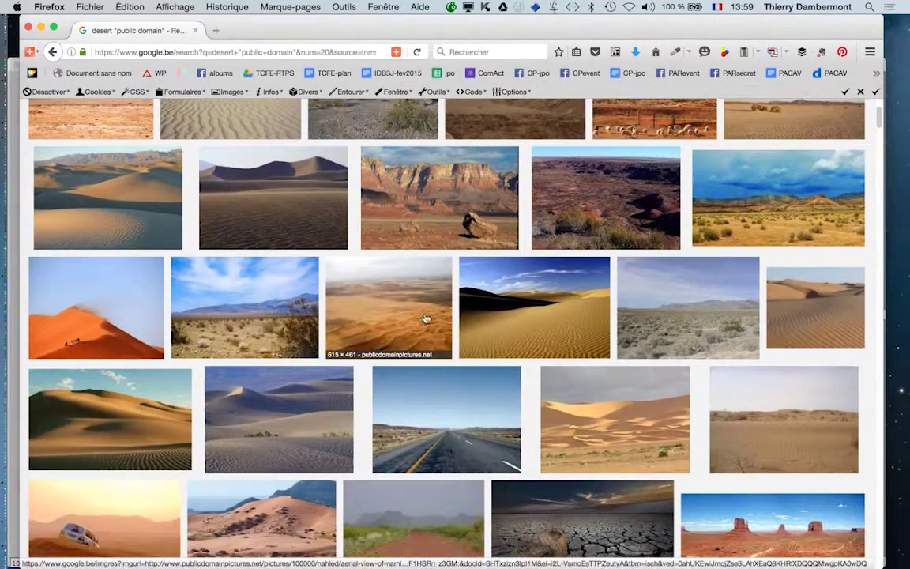
scroll(419, 301, down, 1)
middle_click(493, 386)
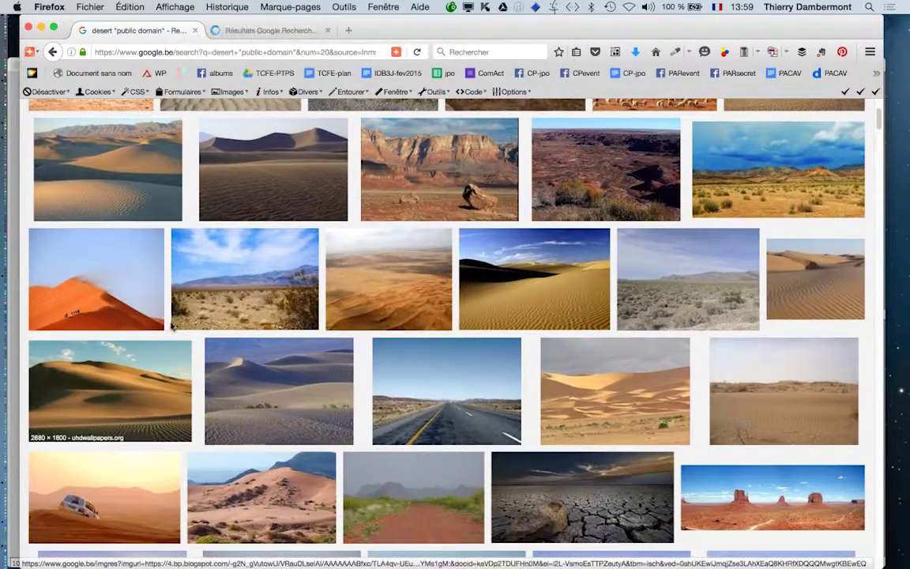
middle_click(243, 367)
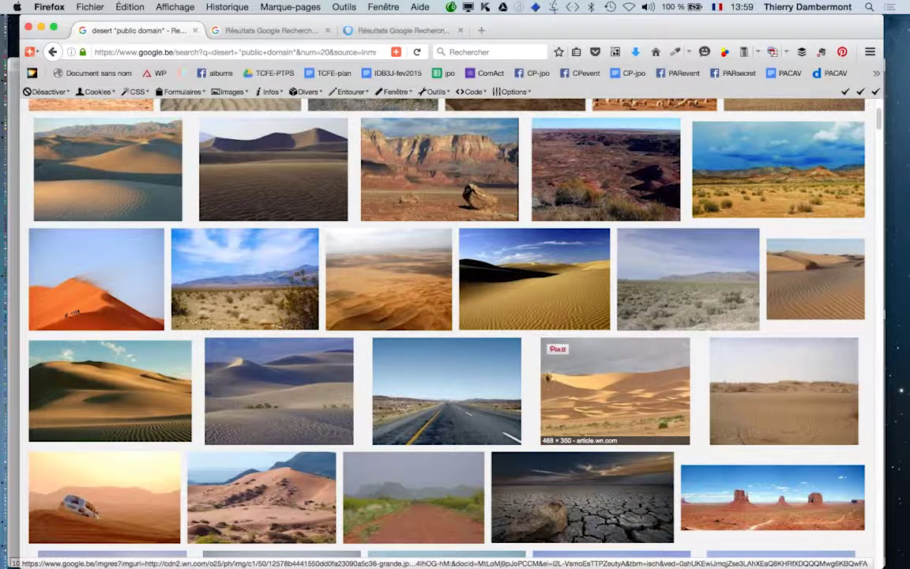
middle_click(432, 366)
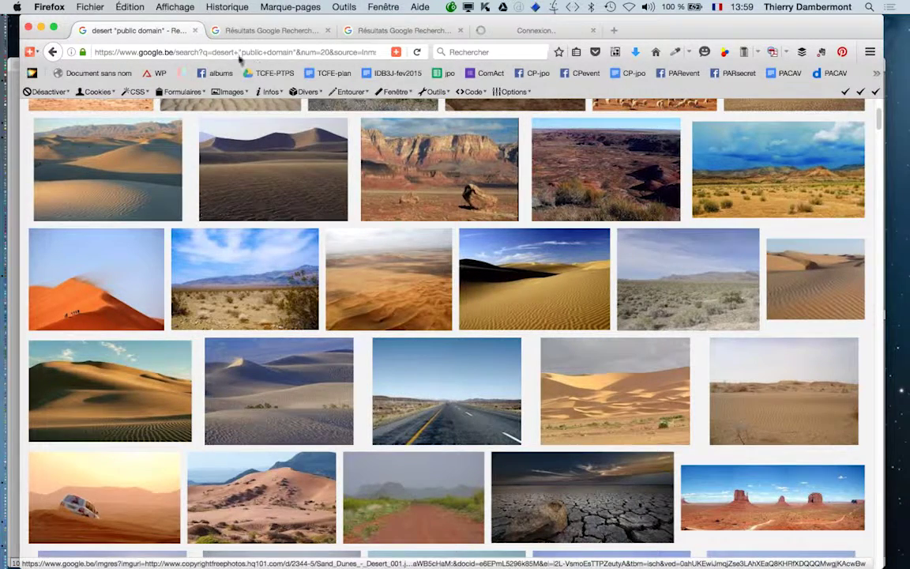
Step: Open the full-size images and bring up the aerial Namib desert tab
click(295, 33)
click(697, 299)
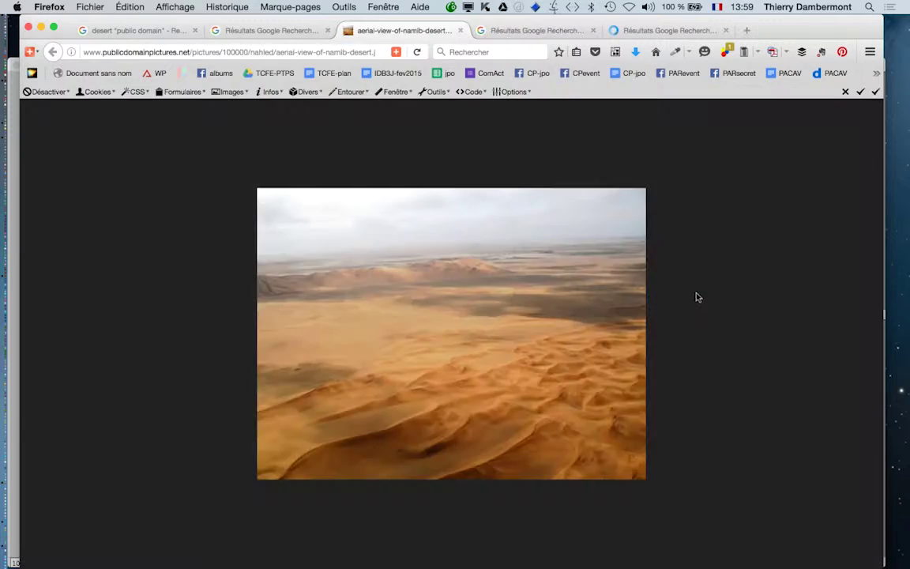
key(ctrl+Tab)
click(698, 298)
key(ctrl+Tab)
key(ctrl+Tab)
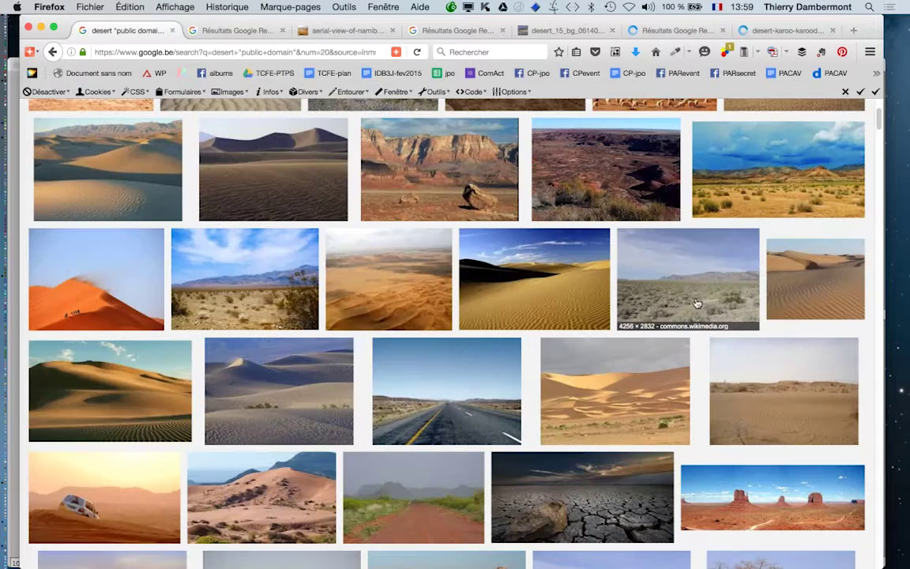
key(ctrl+Tab)
key(ctrl+Tab)
Step: Save the aerial Namib desert image into a new AI reflet 2 folder
right_click(470, 316)
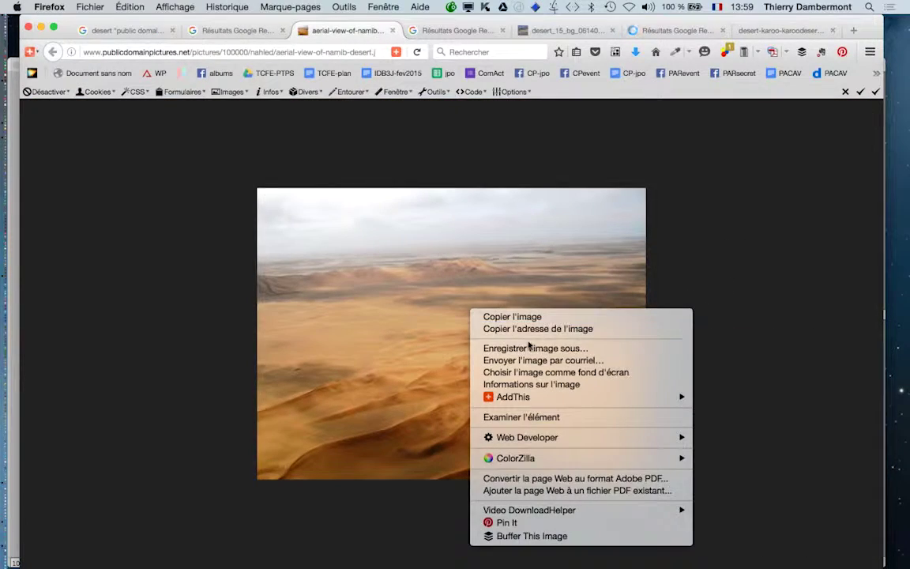
click(525, 348)
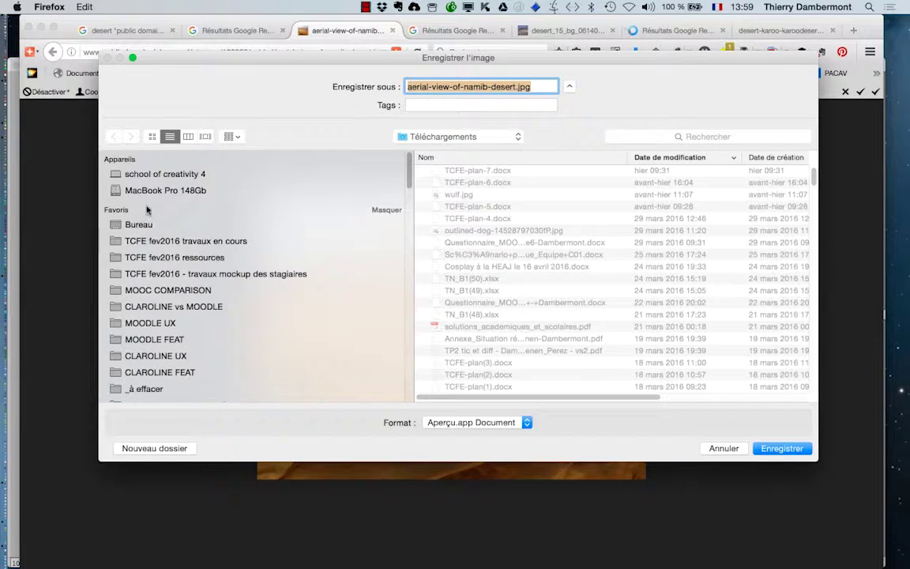
click(186, 241)
click(155, 448)
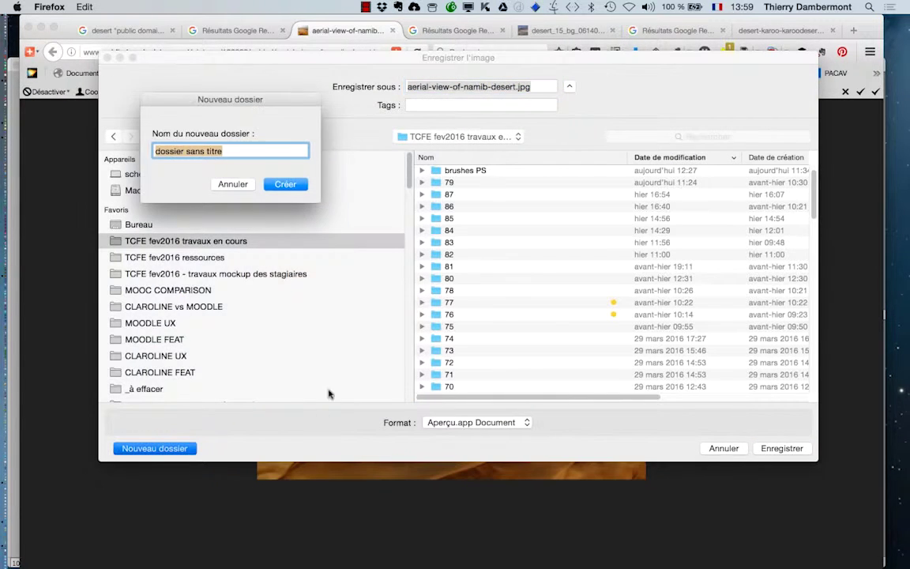
click(232, 183)
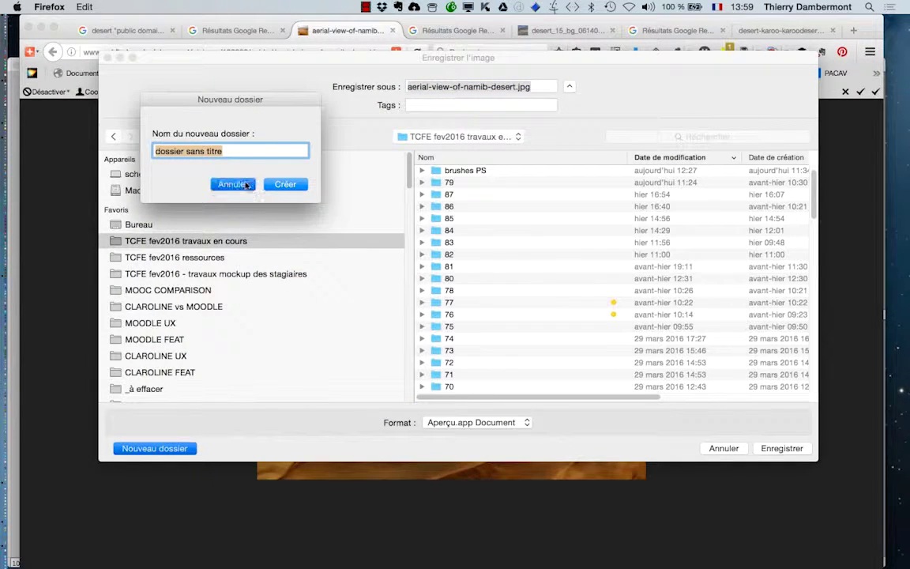
click(150, 448)
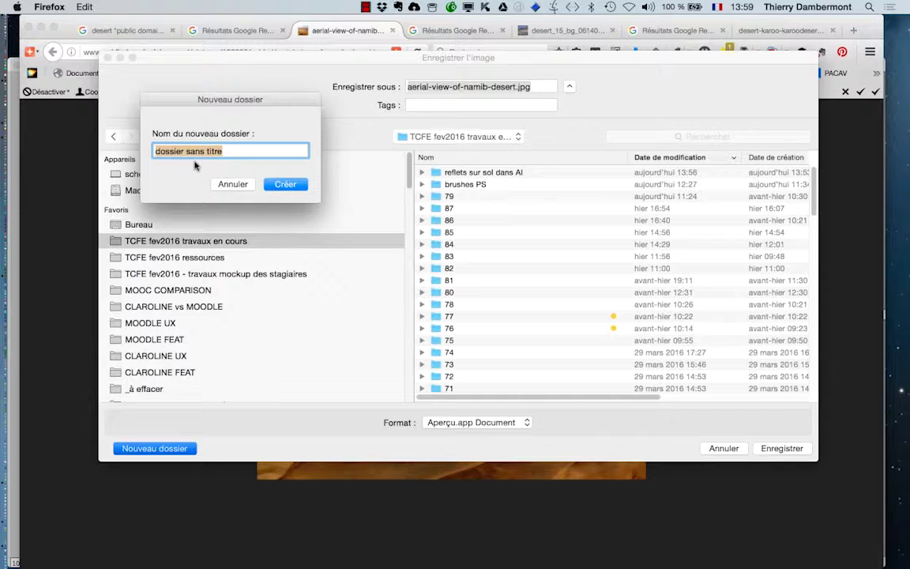
text(AI)
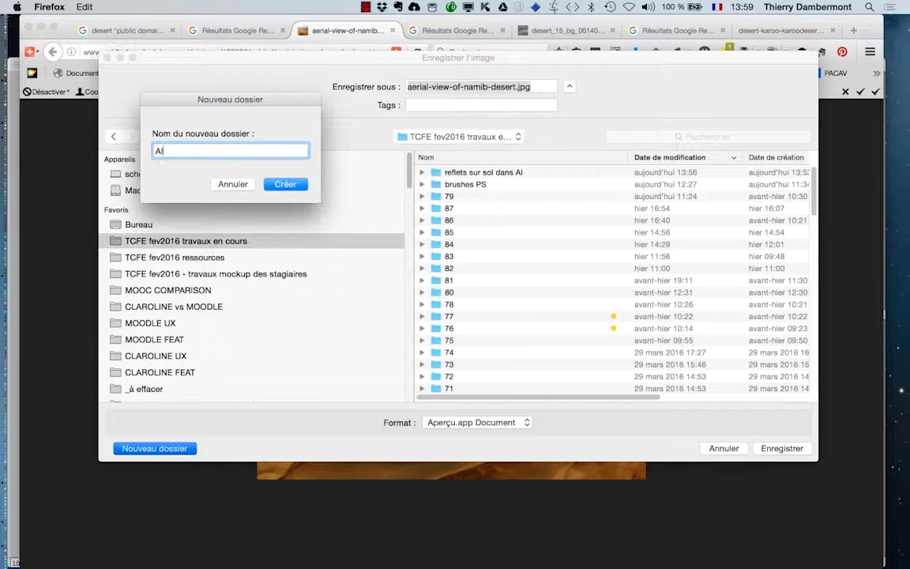
text( reflet 2)
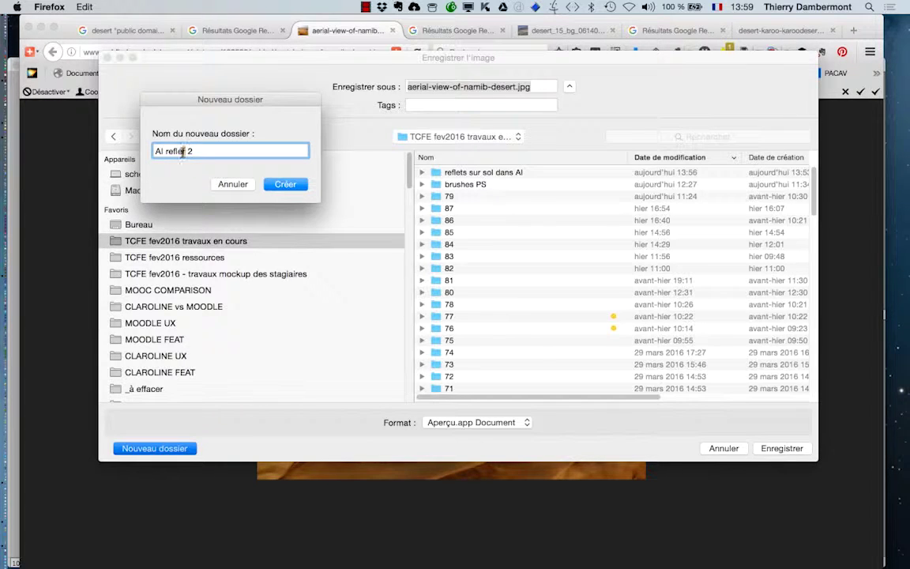
click(269, 184)
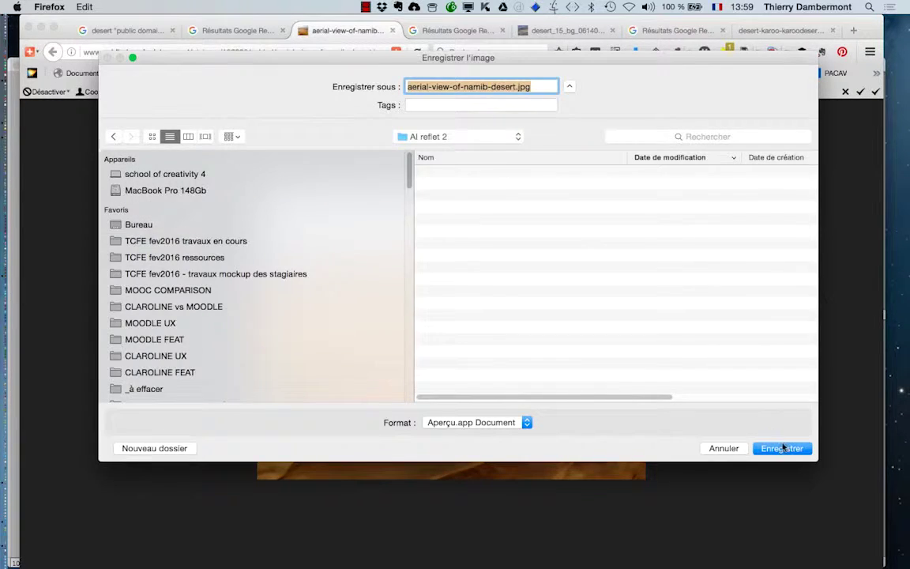
click(782, 448)
Step: Save the desert_15_bg image into the AI reflet 2 folder
click(439, 30)
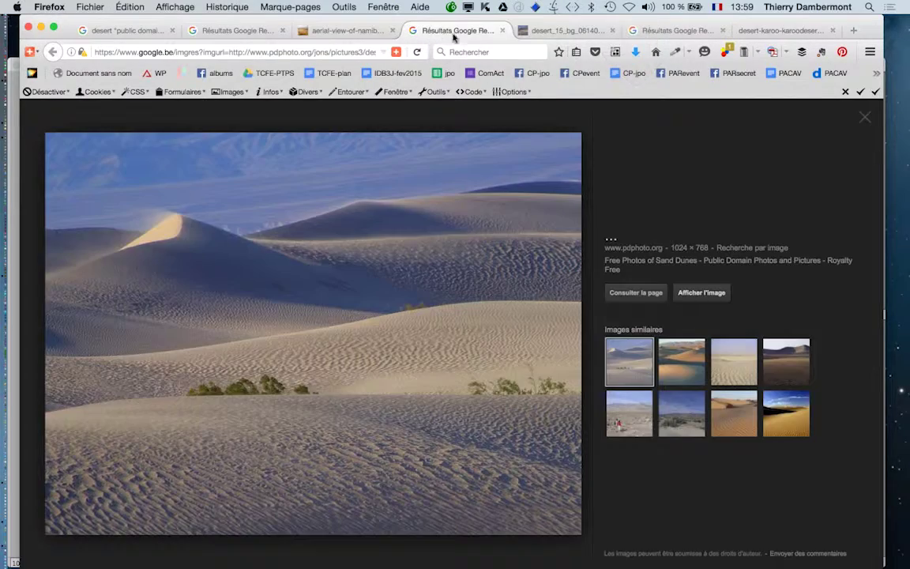
click(559, 31)
right_click(413, 287)
click(531, 322)
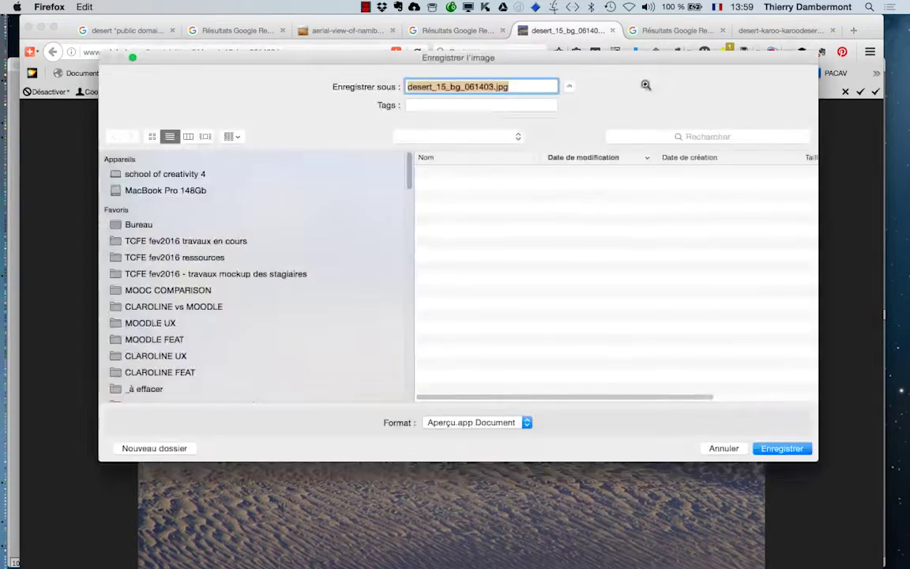
click(253, 240)
double_click(442, 172)
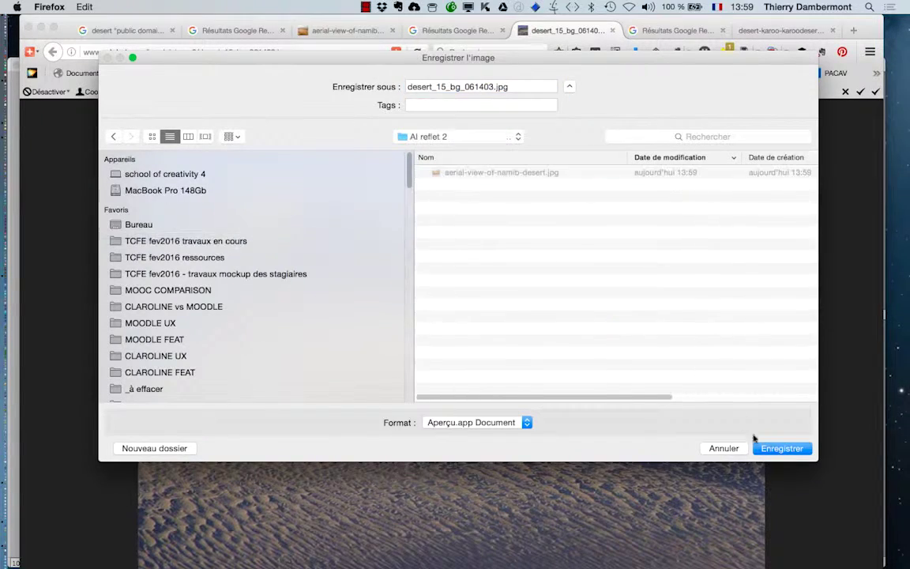
click(780, 448)
Step: Save the Karoo road image into AI reflet 2, then switch back to Illustrator
key(ctrl+Tab)
key(ctrl+Tab)
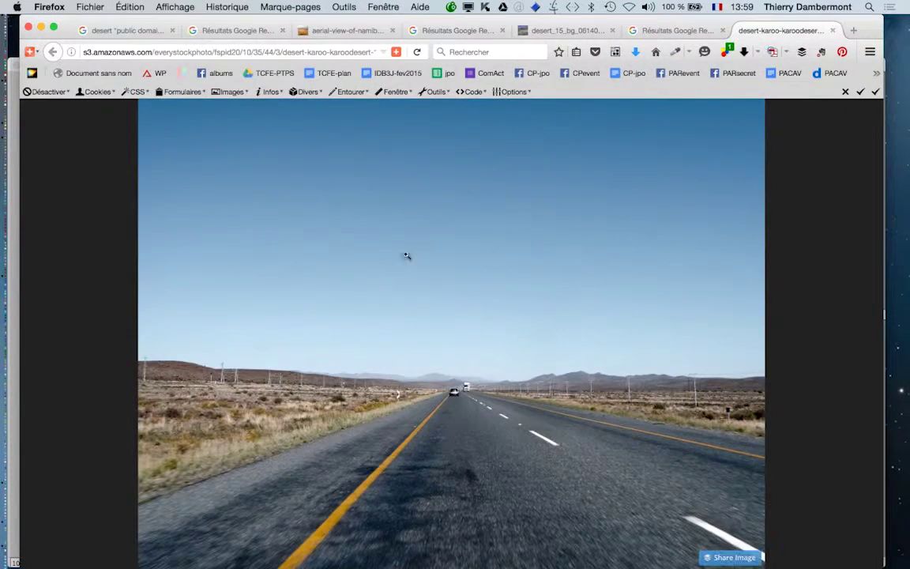
right_click(399, 253)
click(471, 293)
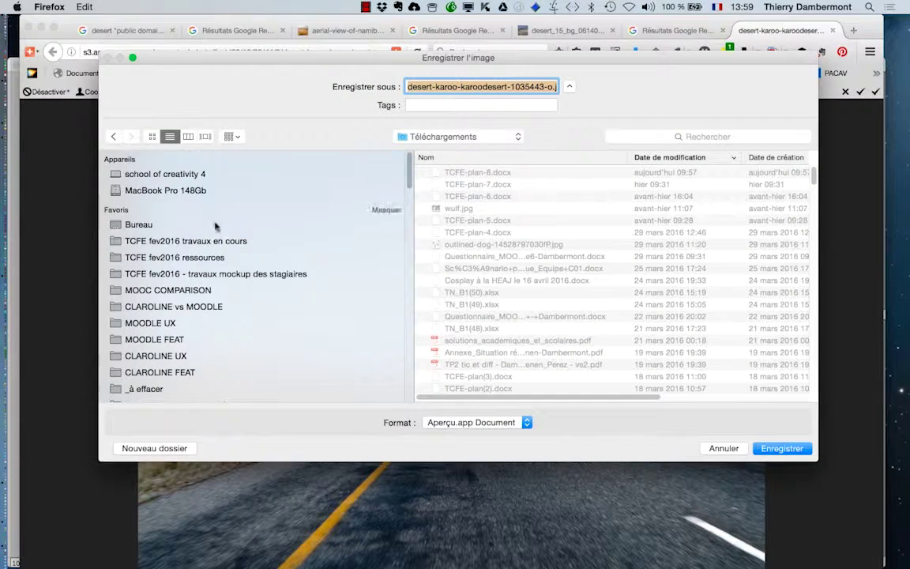
click(162, 240)
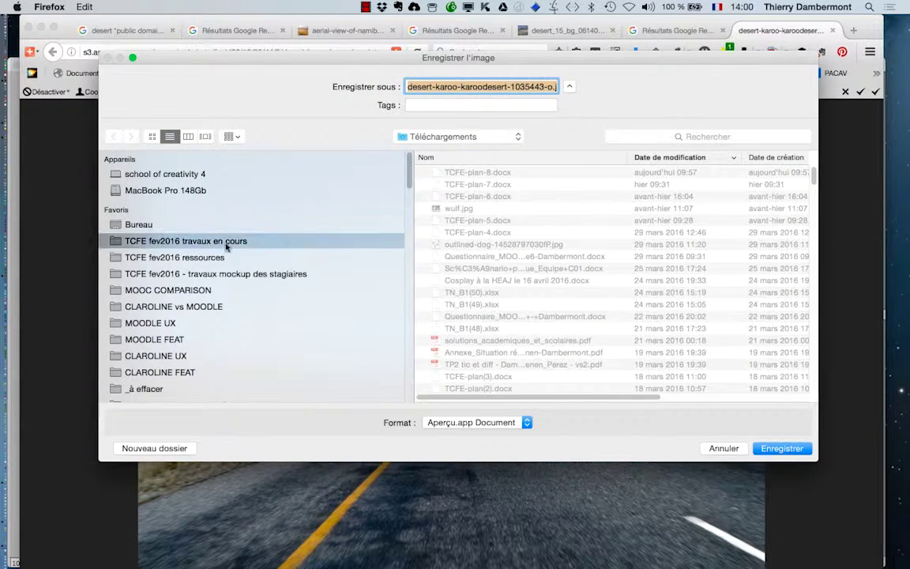
double_click(443, 172)
click(784, 450)
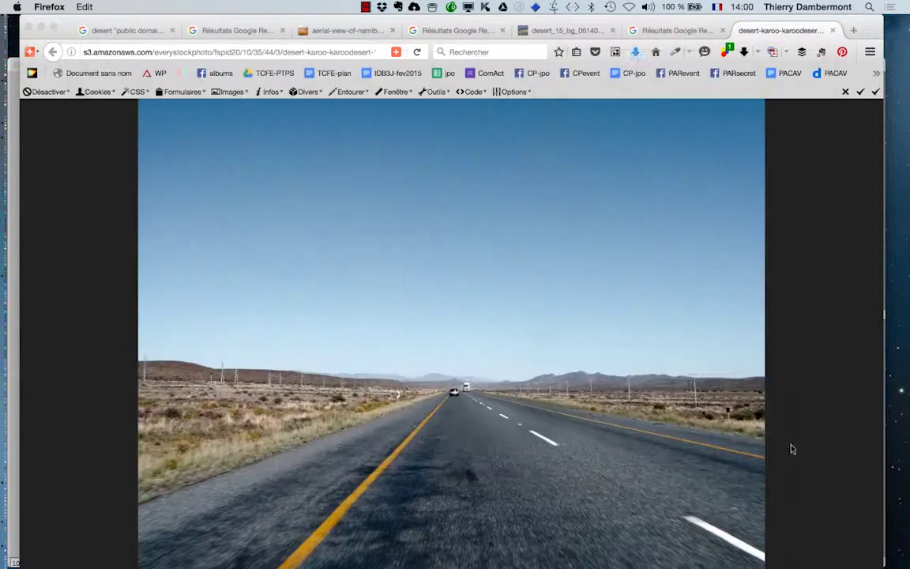
key(super+grave)
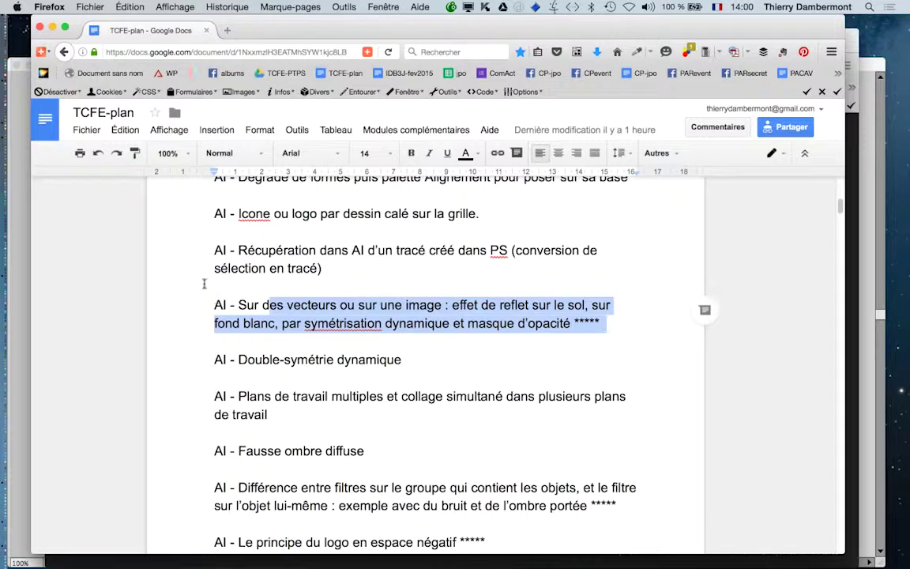
key(super+Tab)
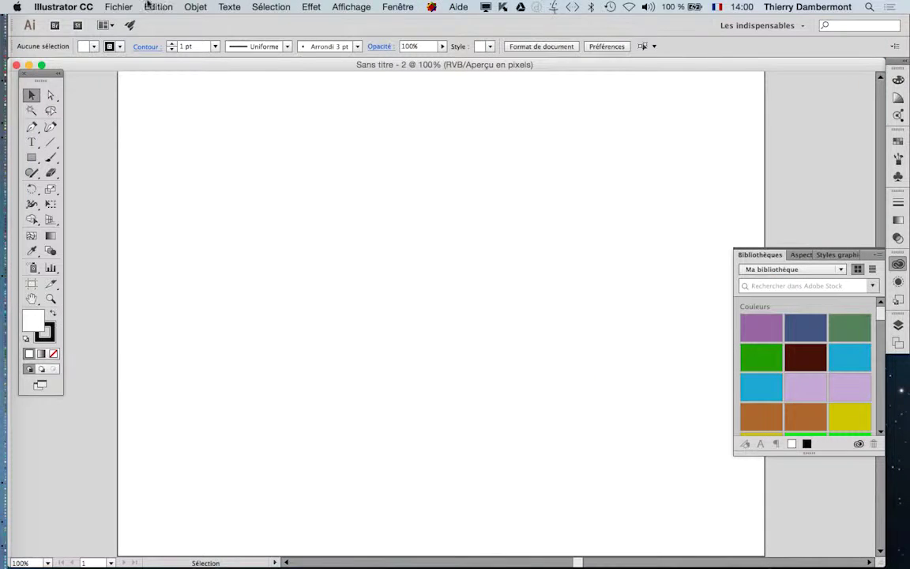
Step: Import aerial-view-of-namib-desert.jpg from AI reflet 2 as a link, placed near the artboard's top-left
click(118, 6)
click(154, 202)
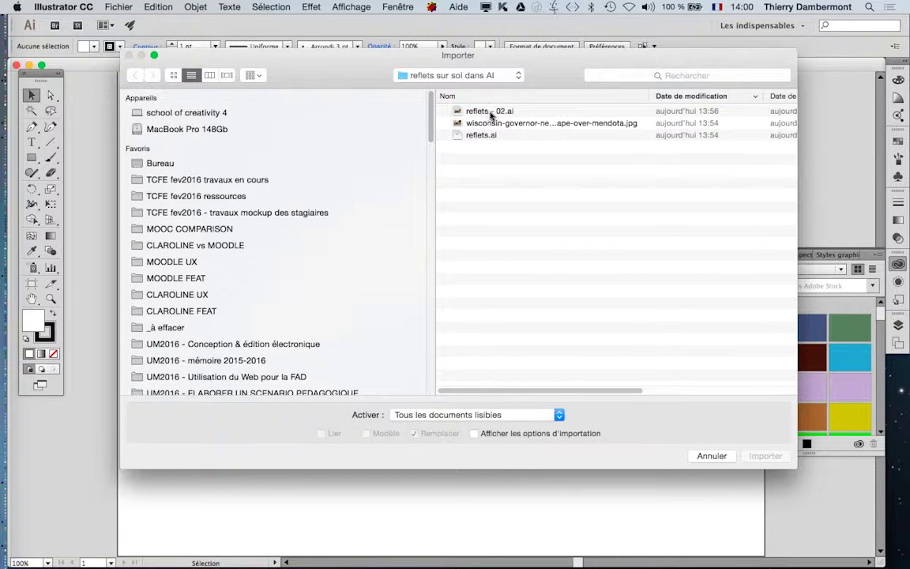
click(179, 180)
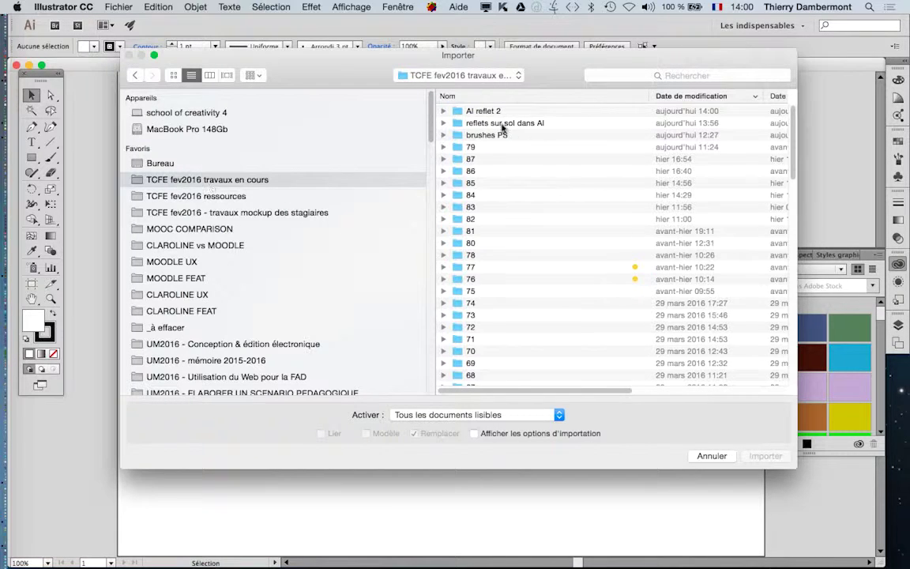
double_click(457, 111)
click(470, 124)
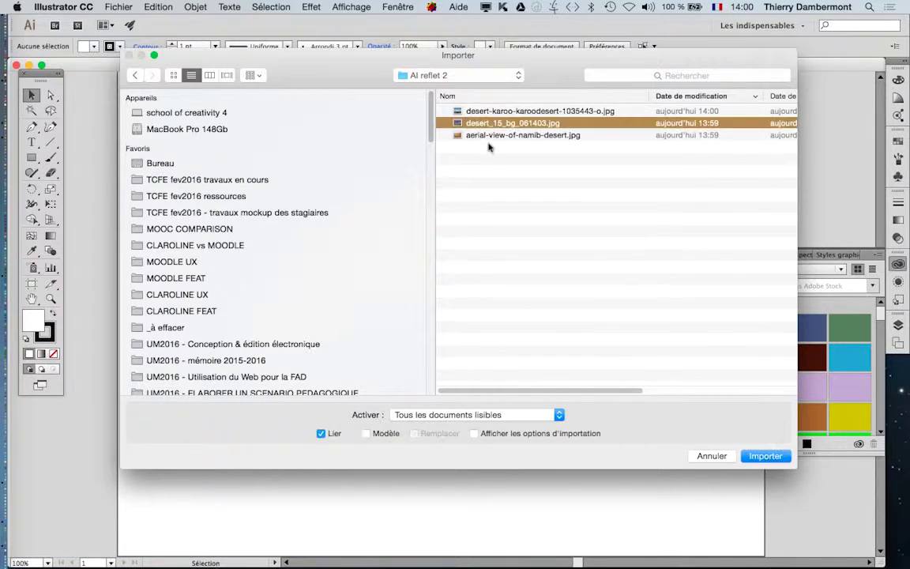
click(483, 136)
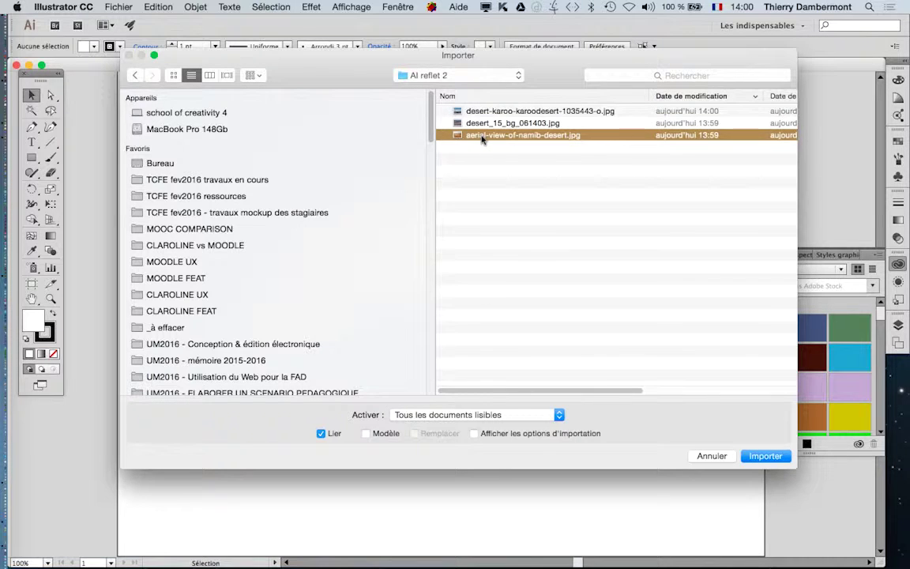
click(765, 457)
drag(182, 145, 325, 252)
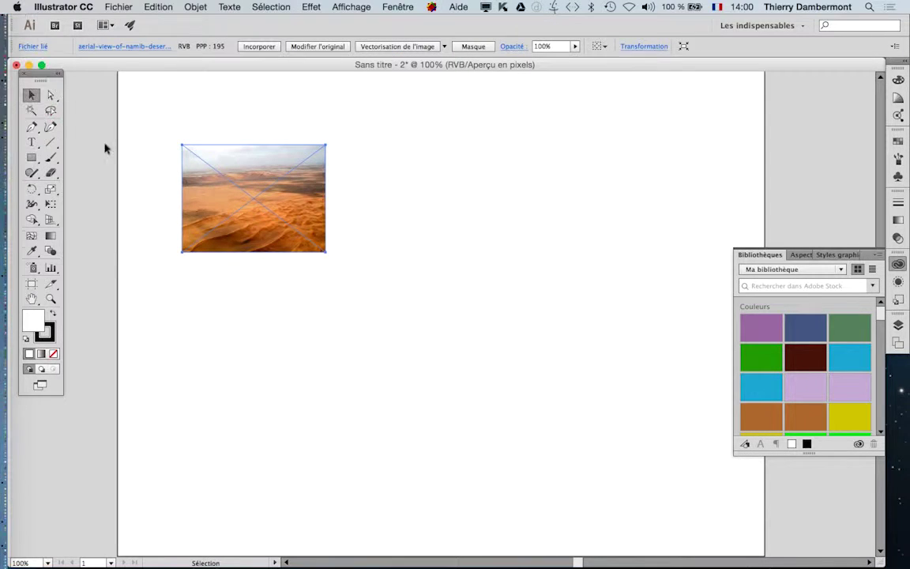
Step: Adjust the desert photo's stroke settings and nudge the image slightly right
click(121, 124)
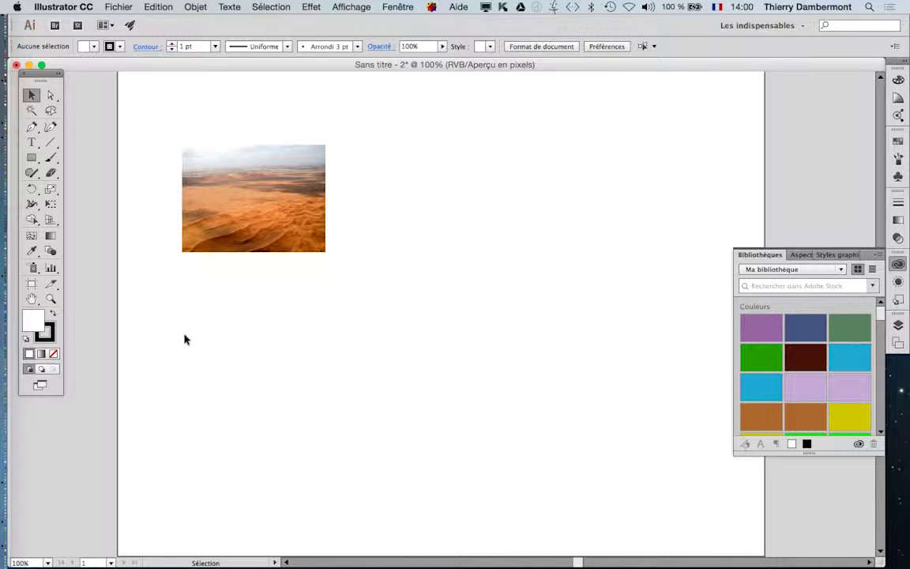
click(235, 250)
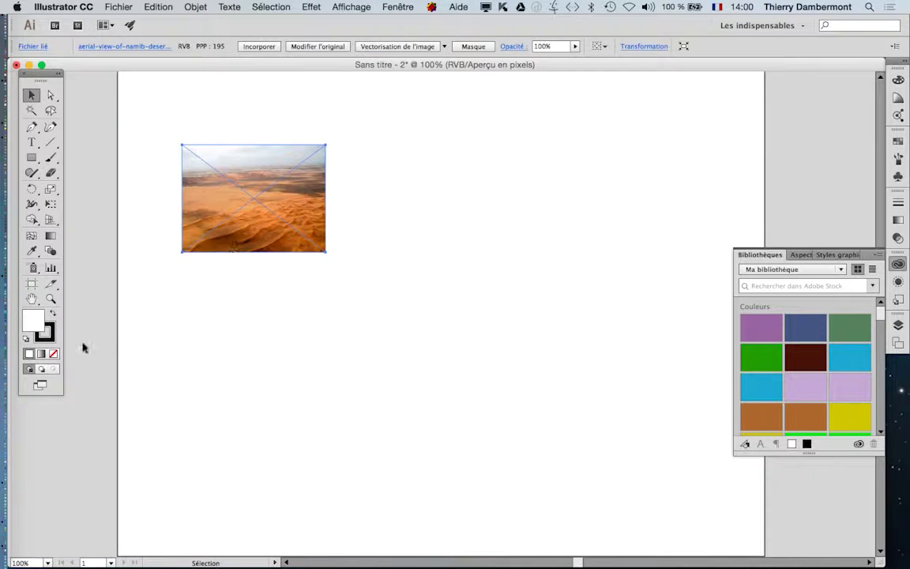
click(49, 339)
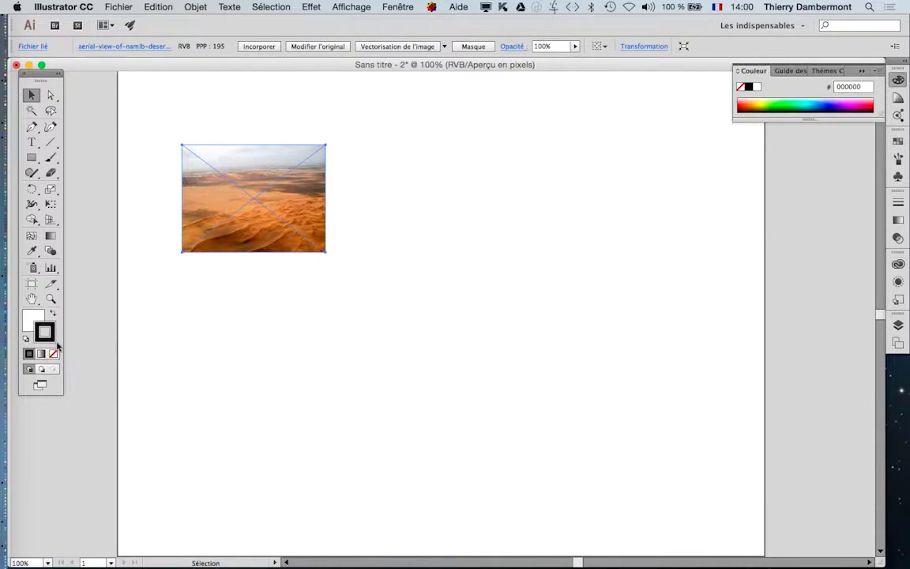
click(207, 342)
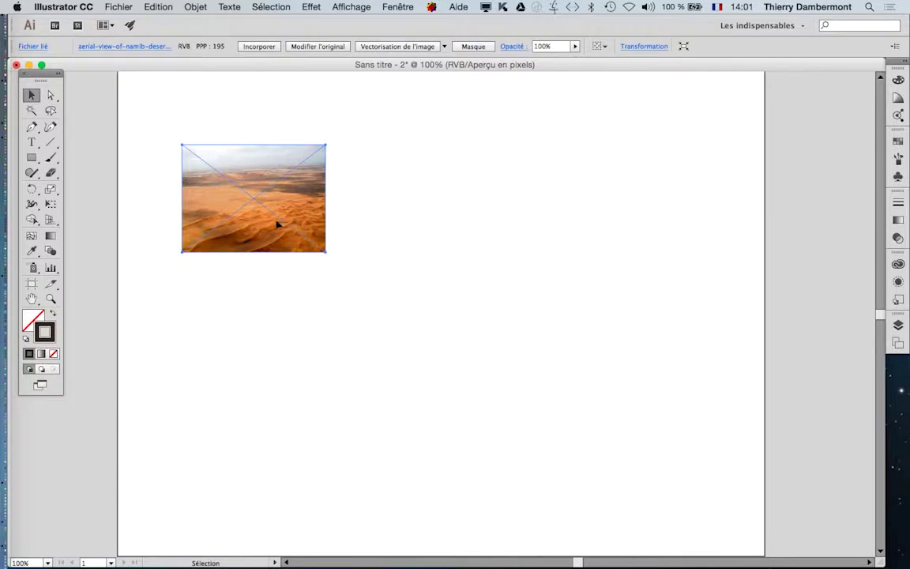
drag(228, 223, 264, 221)
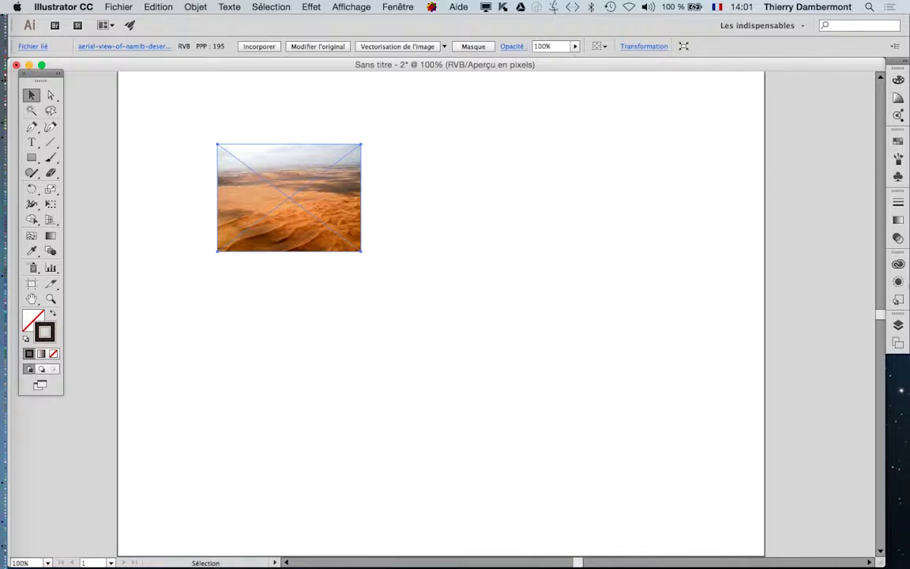
Step: Show the Aspect panel as a floating panel beside the photo
click(408, 8)
click(463, 195)
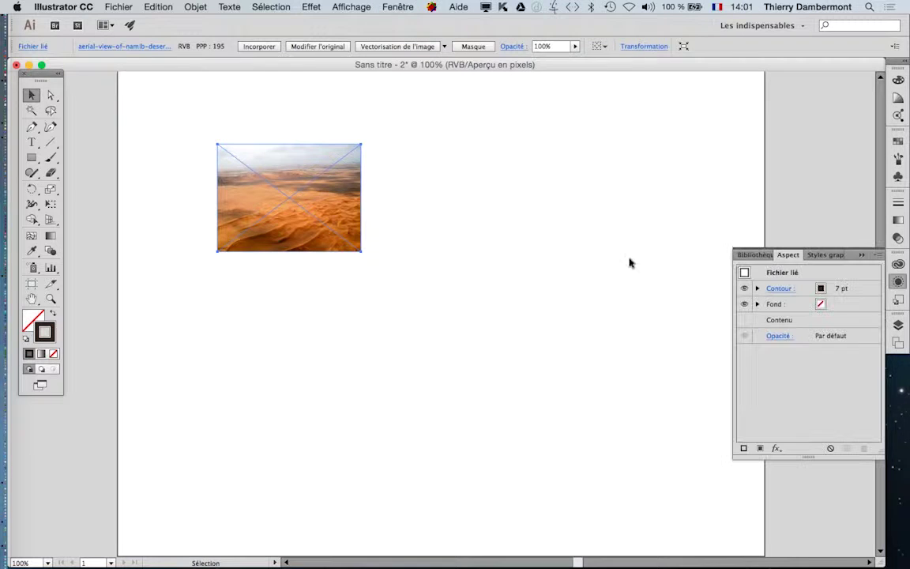
mouse_move(787, 254)
mouse_down()
mouse_move(696, 228)
mouse_move(477, 132)
mouse_up()
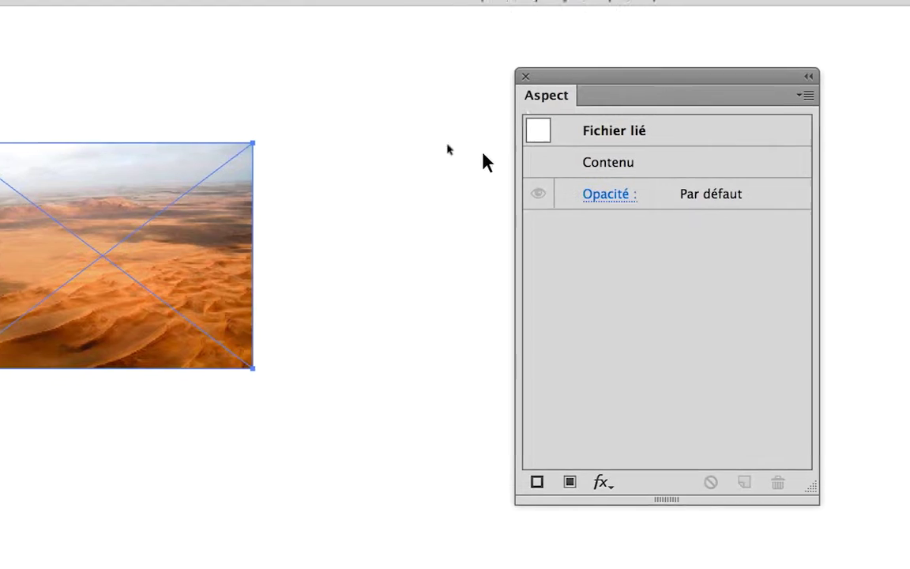
drag(505, 131, 457, 132)
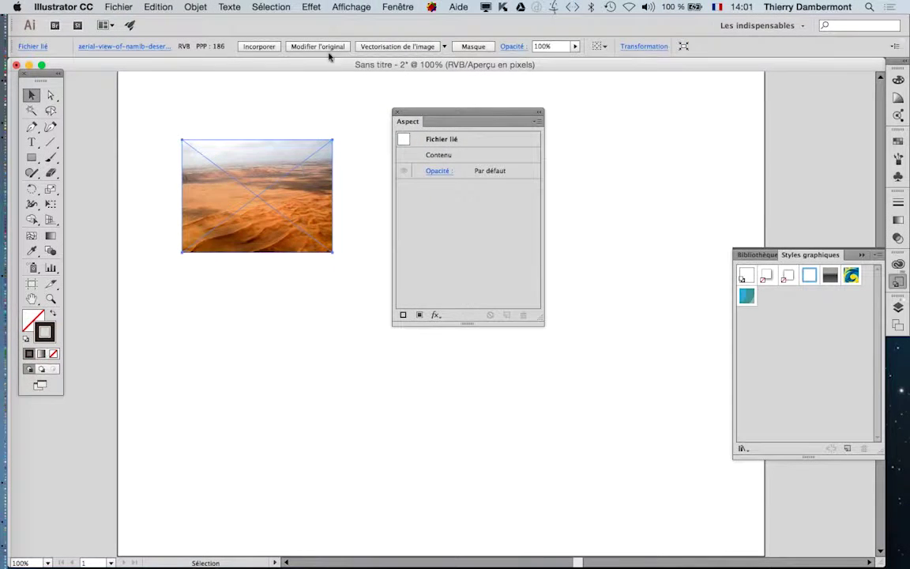
Step: Apply Effet > Distorsion et transformation > Transformation with default settings to the photo
click(311, 7)
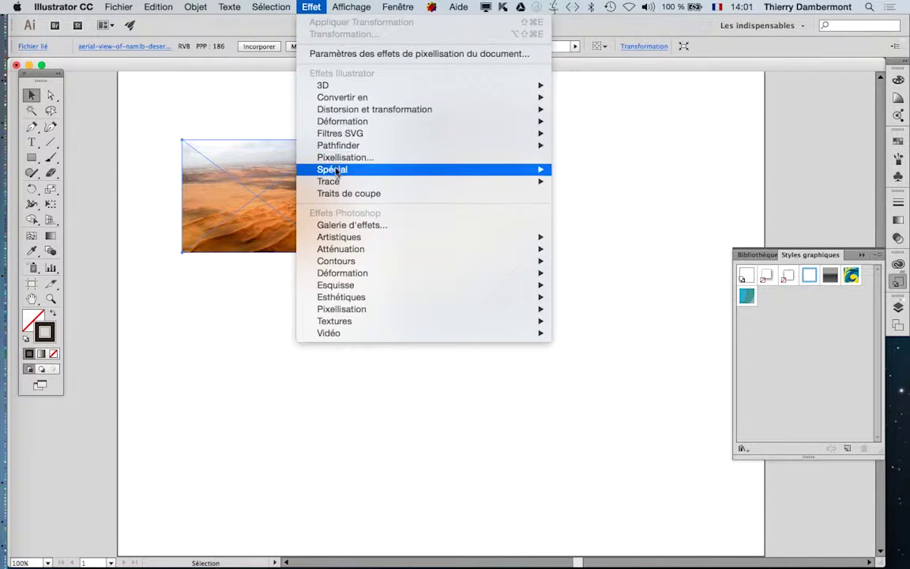
mouse_move(124, 46)
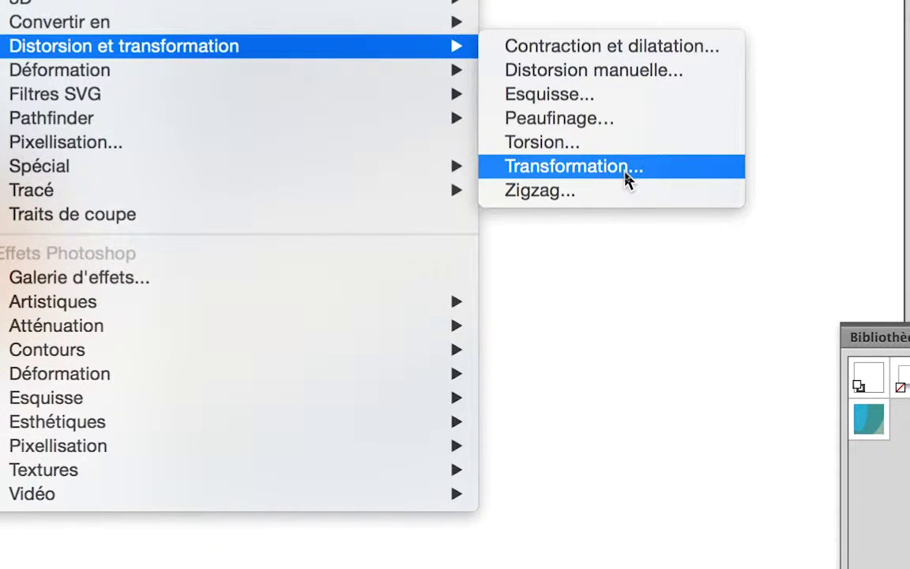
click(627, 179)
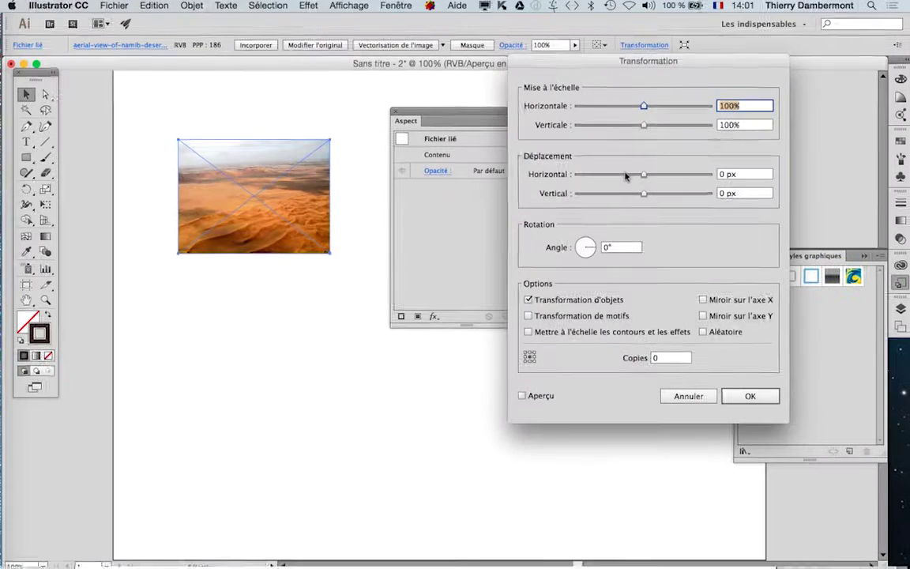
click(751, 395)
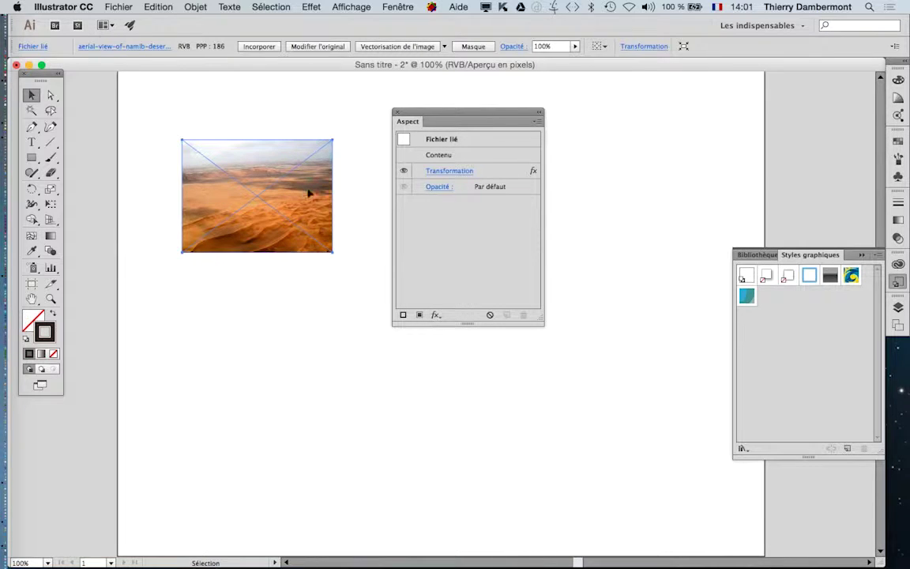
drag(448, 117, 593, 106)
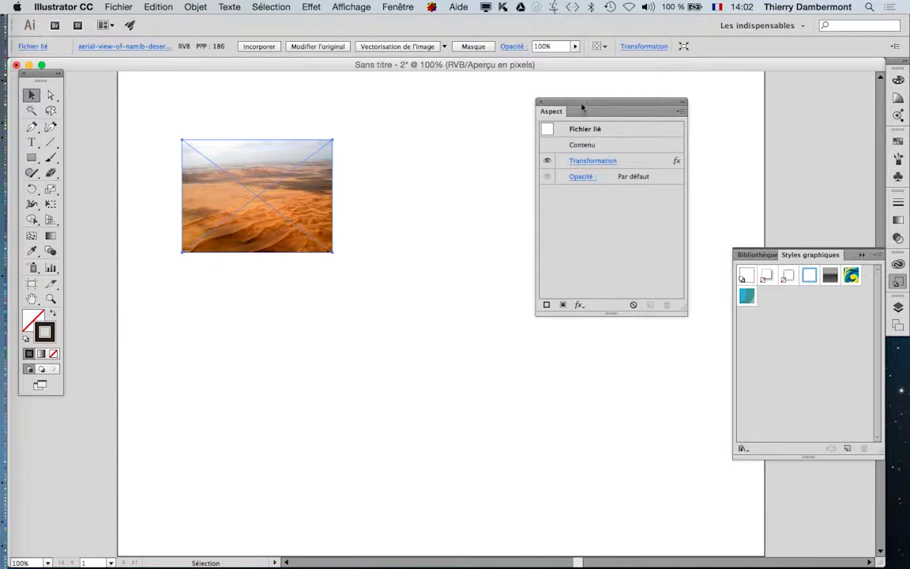
drag(583, 107, 503, 113)
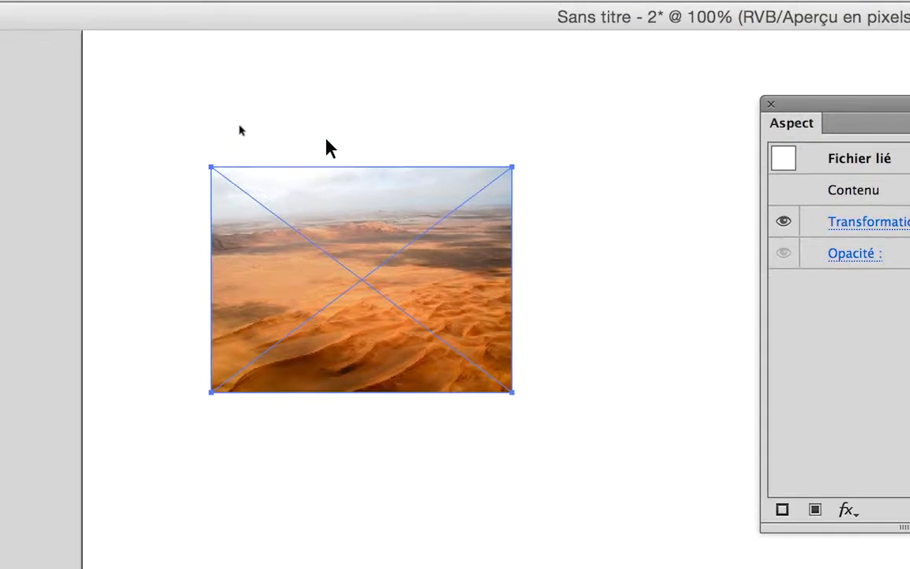
click(241, 130)
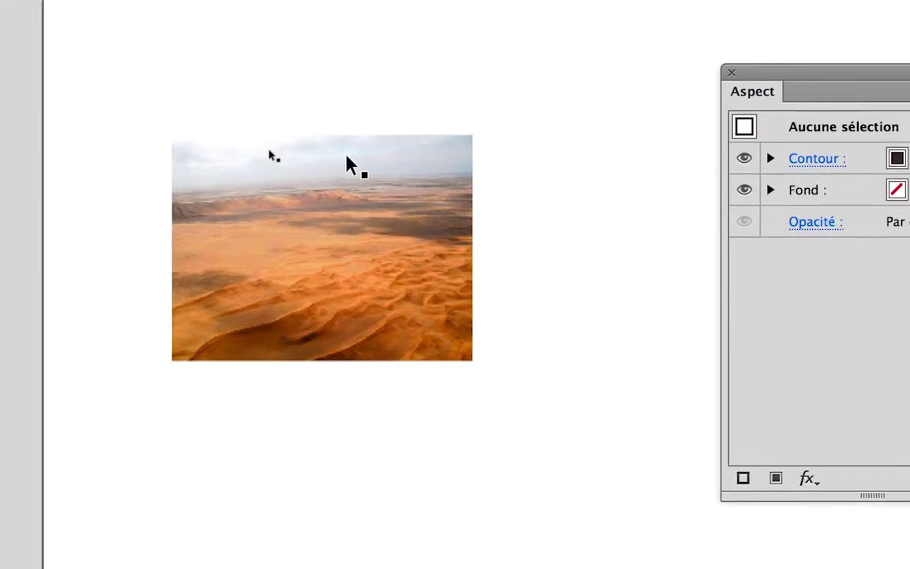
click(281, 167)
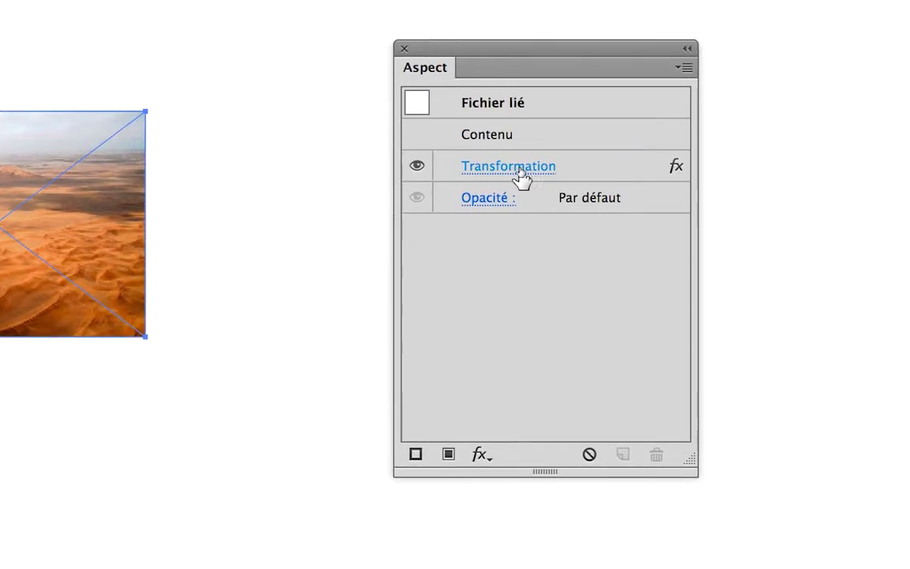
Step: Reopen the Transformation settings with Aperçu on and Miroir sur l'axe Y checked
click(522, 176)
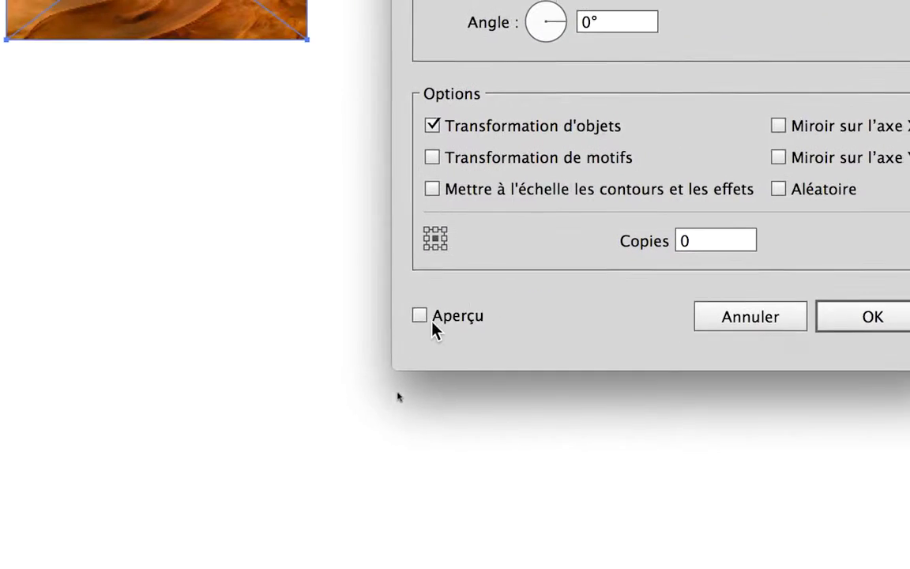
click(396, 332)
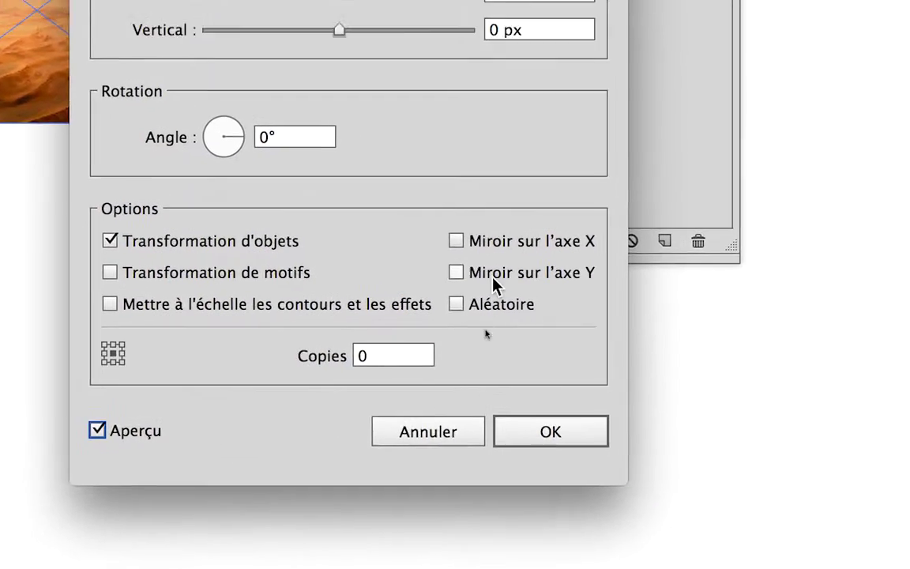
click(493, 278)
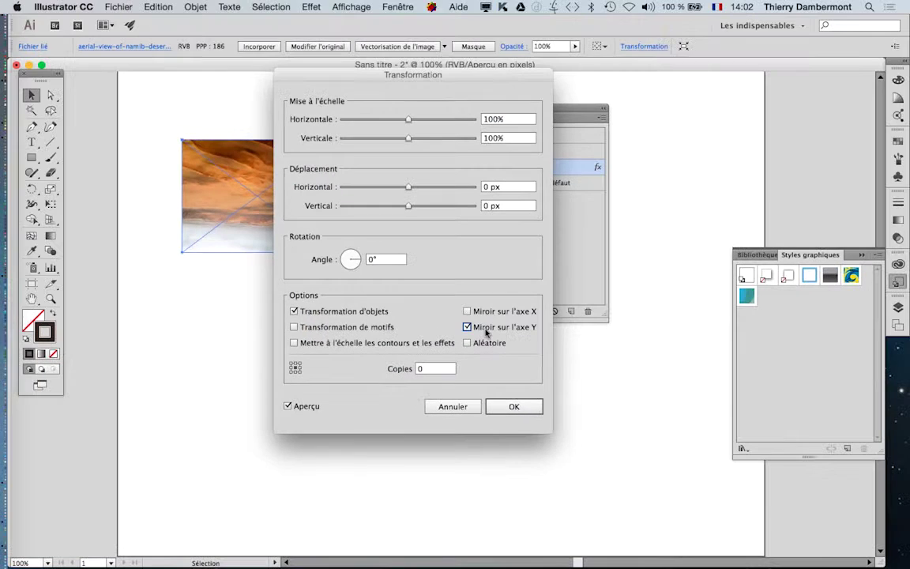
drag(352, 79, 618, 82)
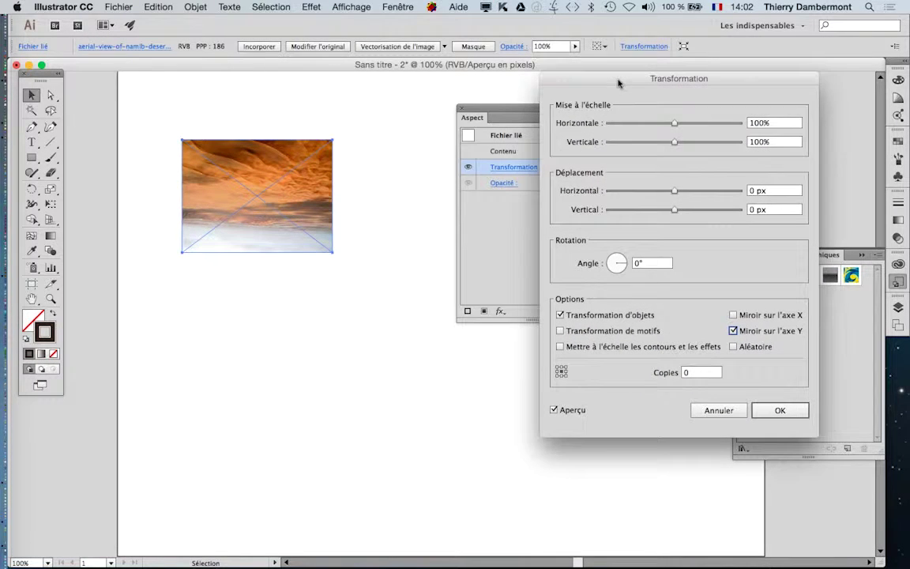
click(752, 333)
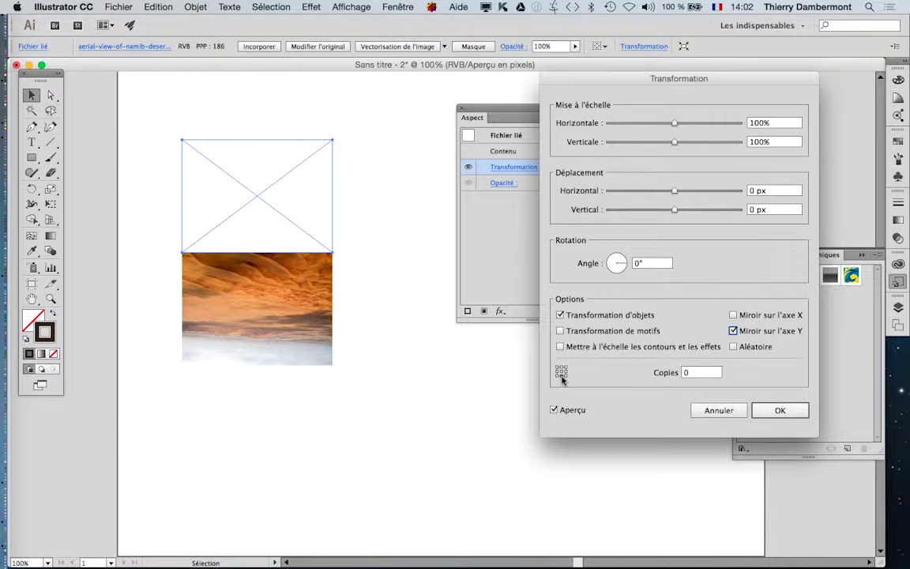
Step: Set the transform reference point to bottom-centre and select the Copies field
click(561, 372)
click(562, 376)
click(562, 376)
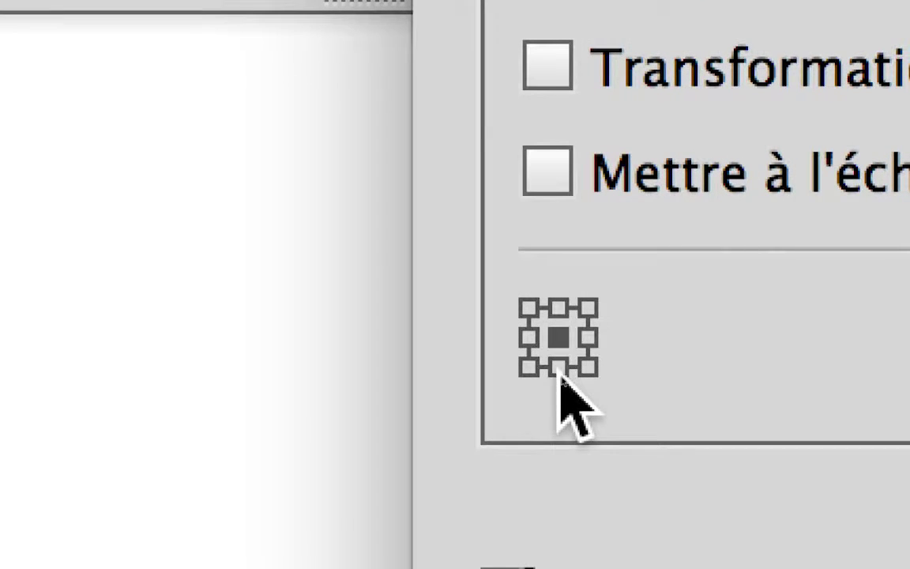
click(562, 373)
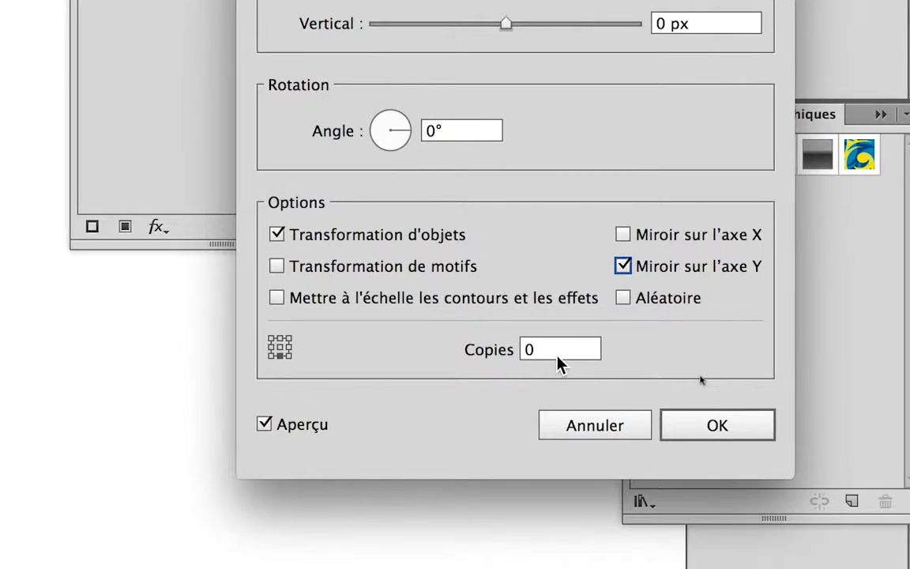
double_click(554, 353)
text(1)
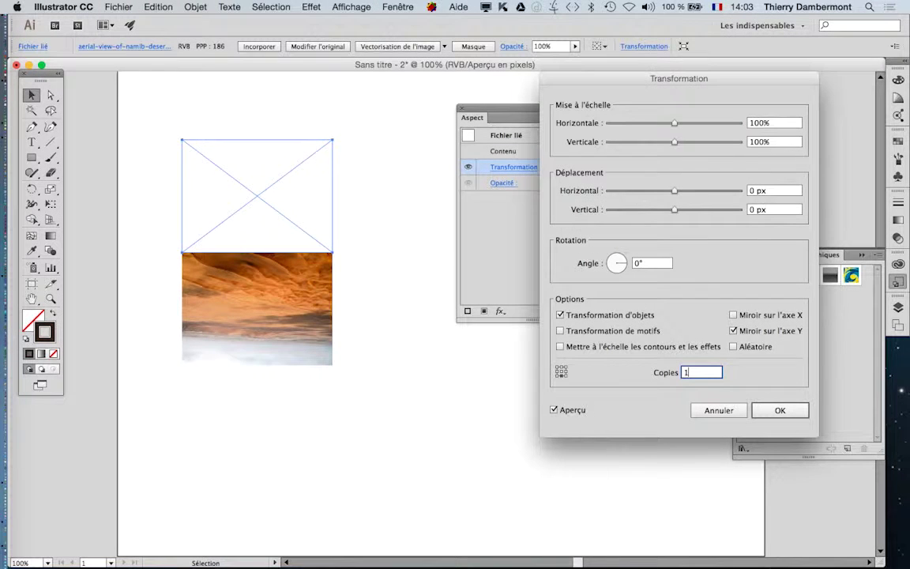
Step: Set 1 copy with a 2 px vertical offset and confirm the Transformation effect
key(Tab)
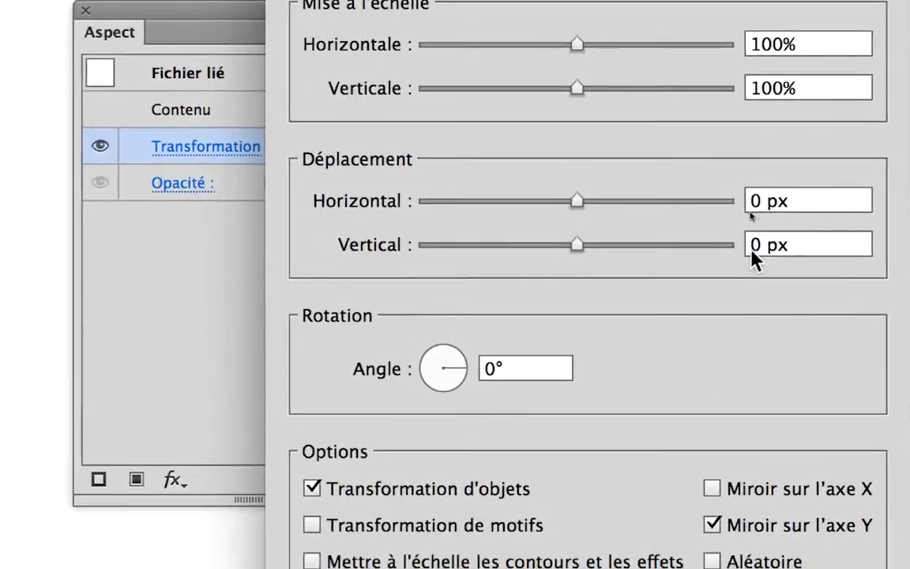
double_click(754, 247)
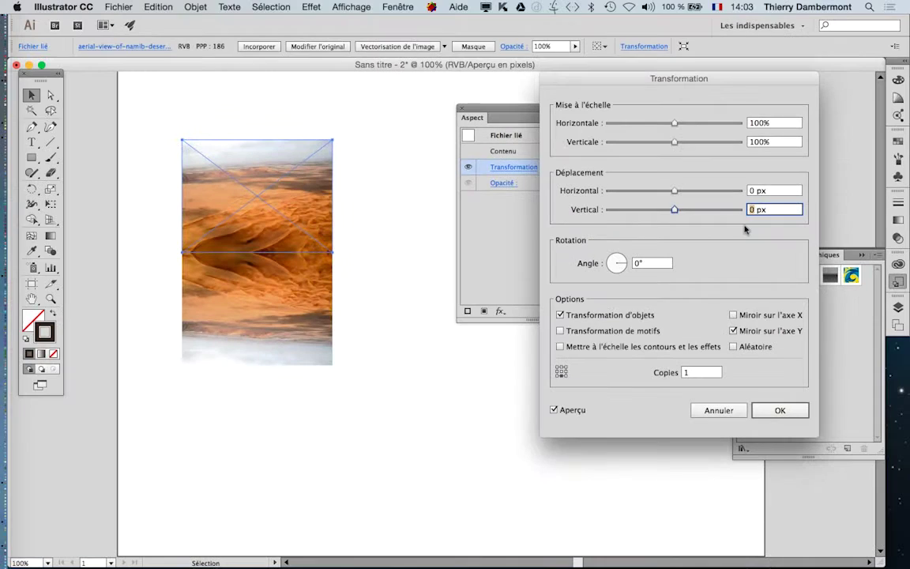
key(Tab)
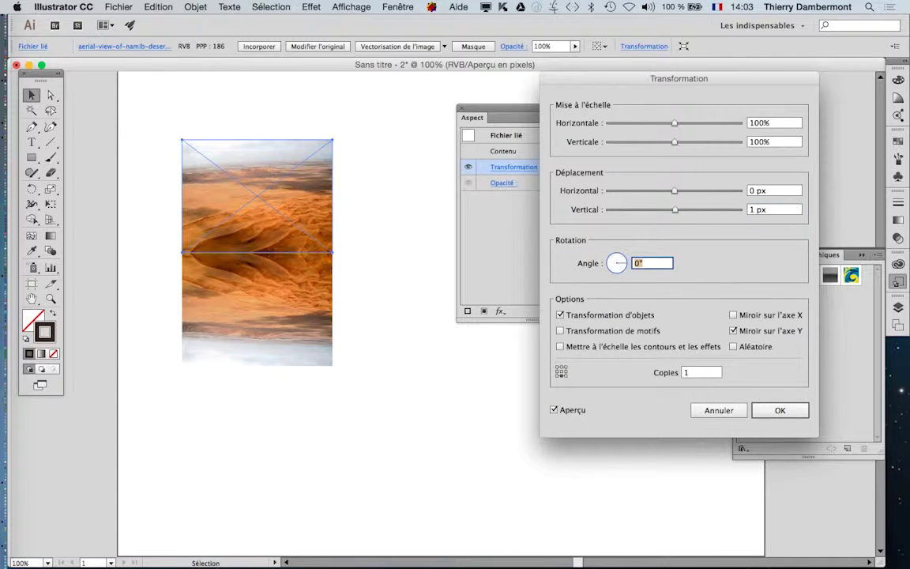
double_click(757, 207)
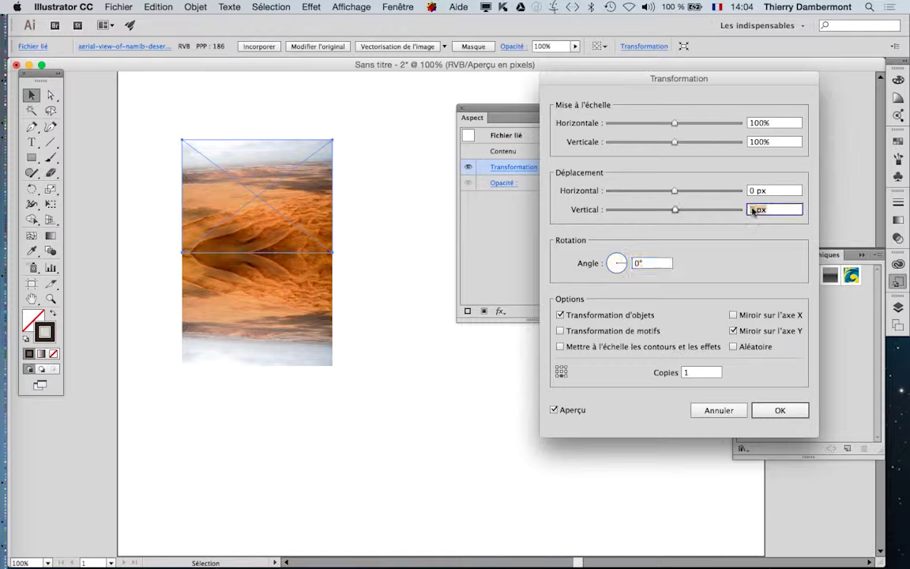
text(2)
key(Tab)
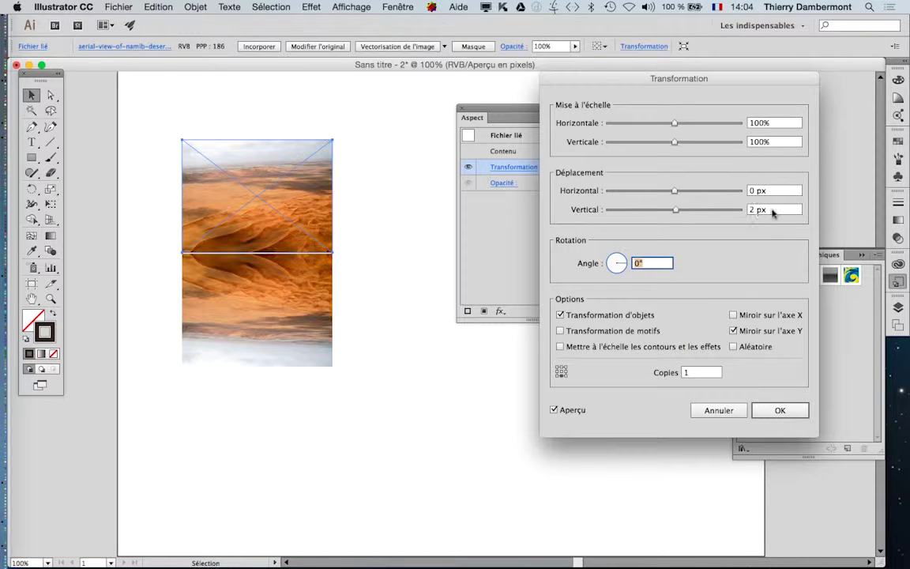
click(757, 211)
click(780, 410)
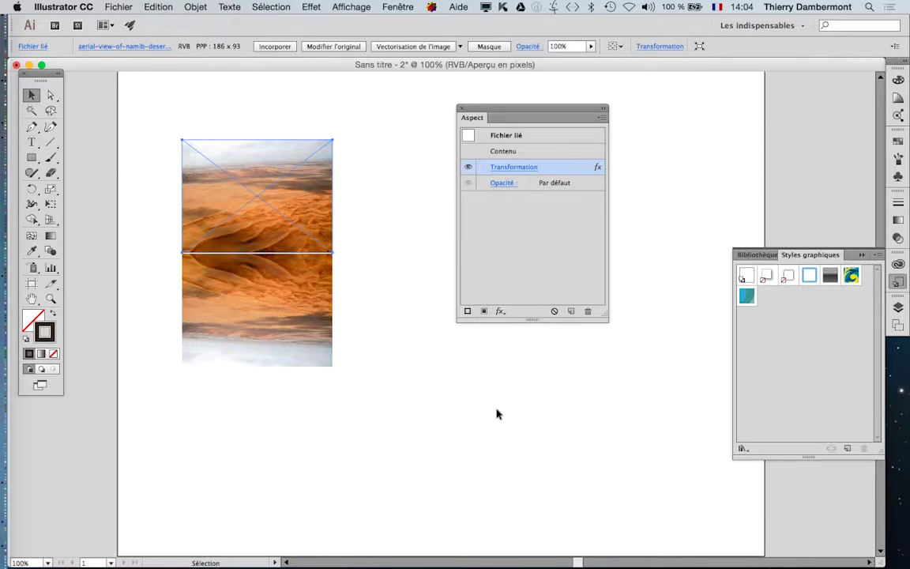
Step: Save the document as Sans titre - 2.ai into the AI reflet 2 folder
click(119, 7)
click(131, 113)
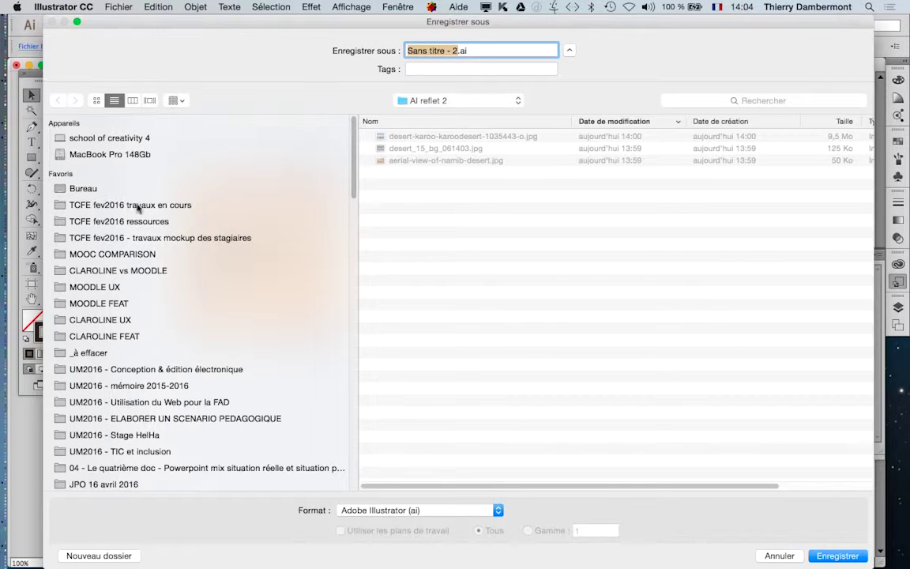
click(126, 205)
double_click(454, 137)
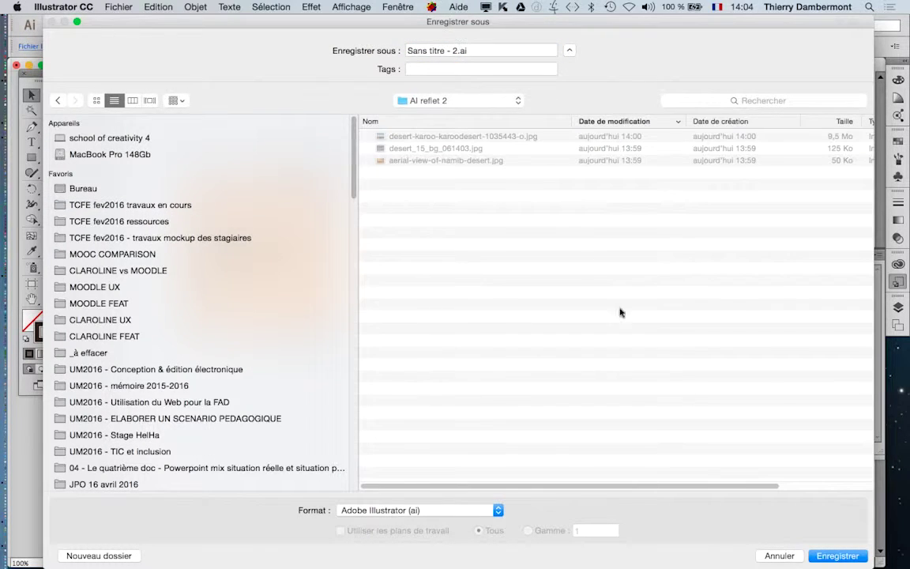
click(830, 555)
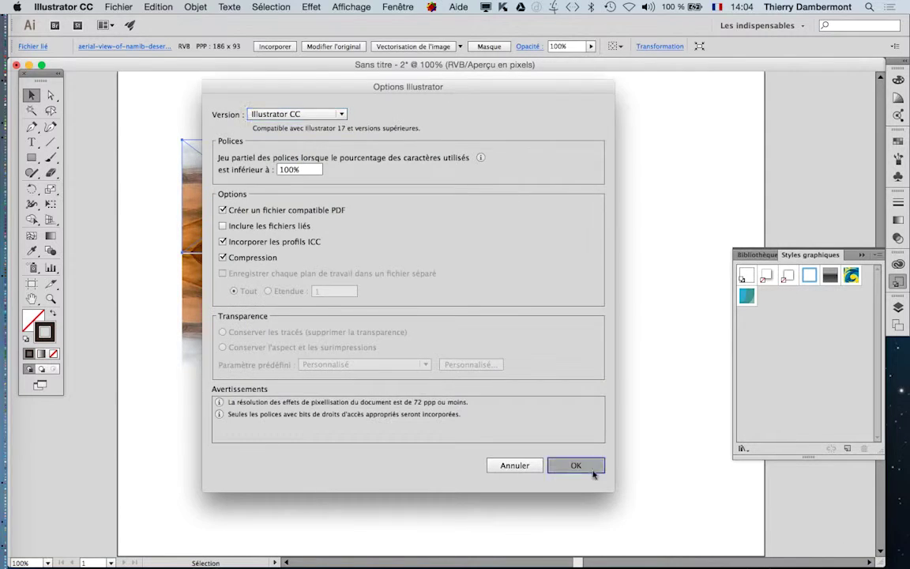